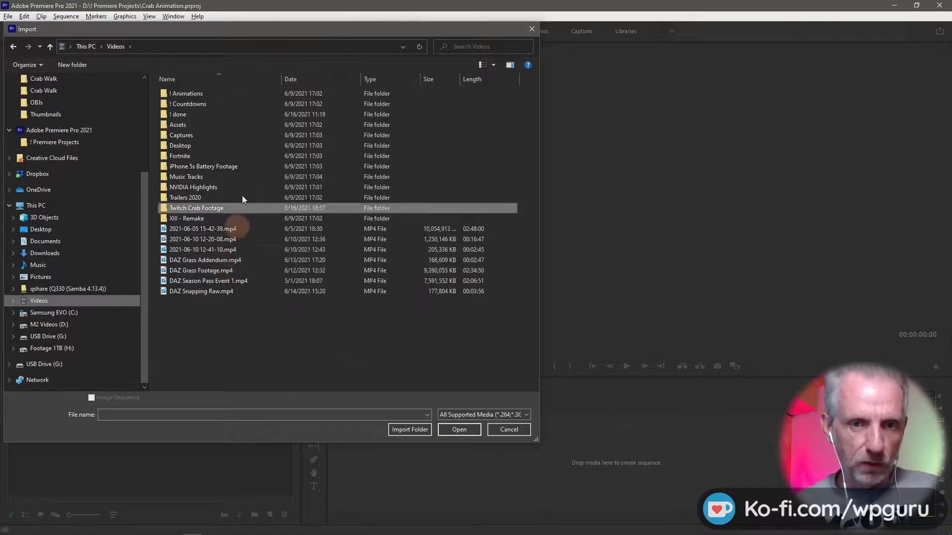
Step: Import the PNG frames from the Crab Walk v5 folder as an image sequence, starting at Crab ThreeQuarts v5-031.png
left_click(209, 93)
double_click(209, 94)
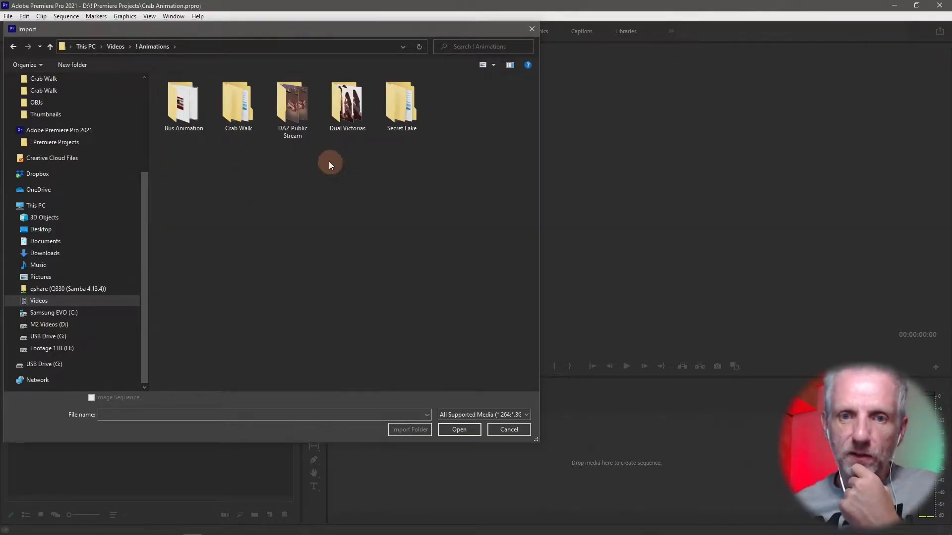
double_click(238, 104)
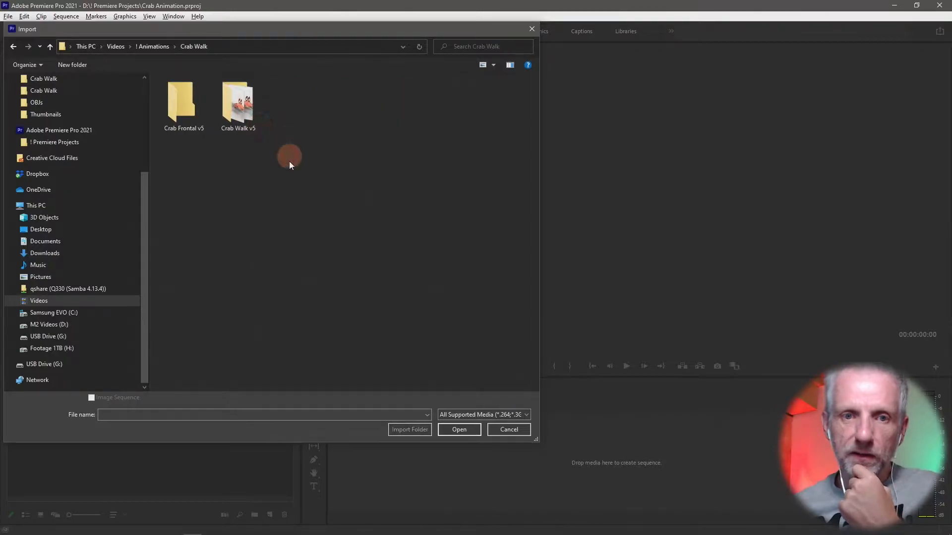
double_click(239, 113)
left_click(185, 110)
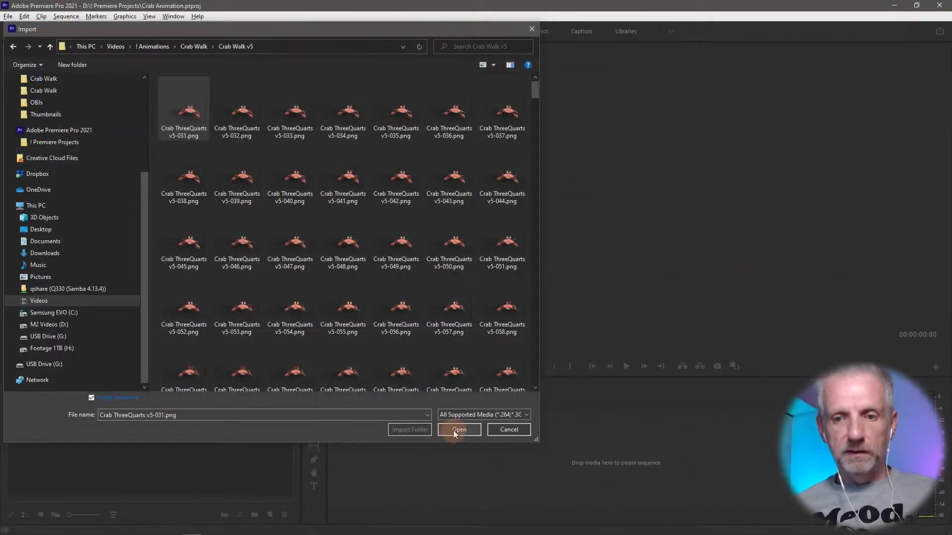
left_click(743, 364)
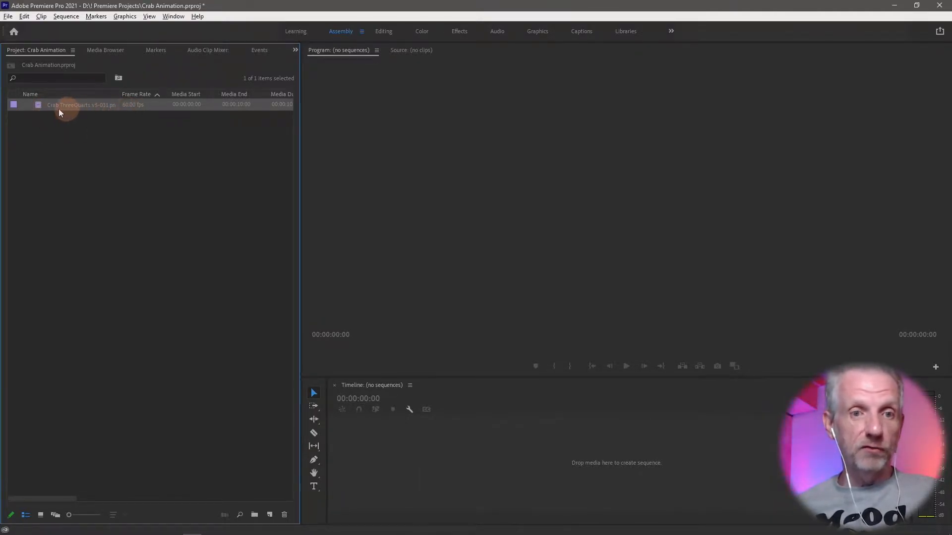
Step: Create a new sequence from the imported crab clip and play back part of it
right_click(40, 104)
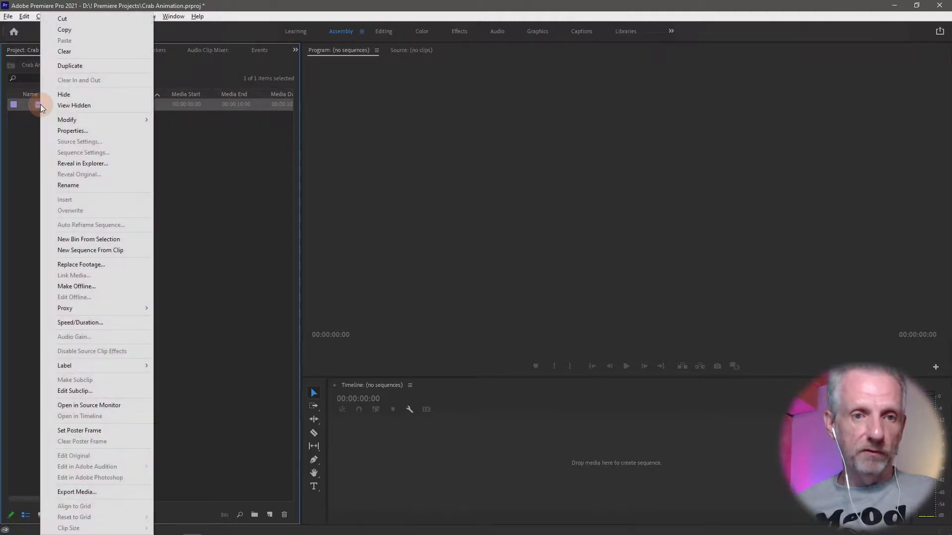
left_click(114, 251)
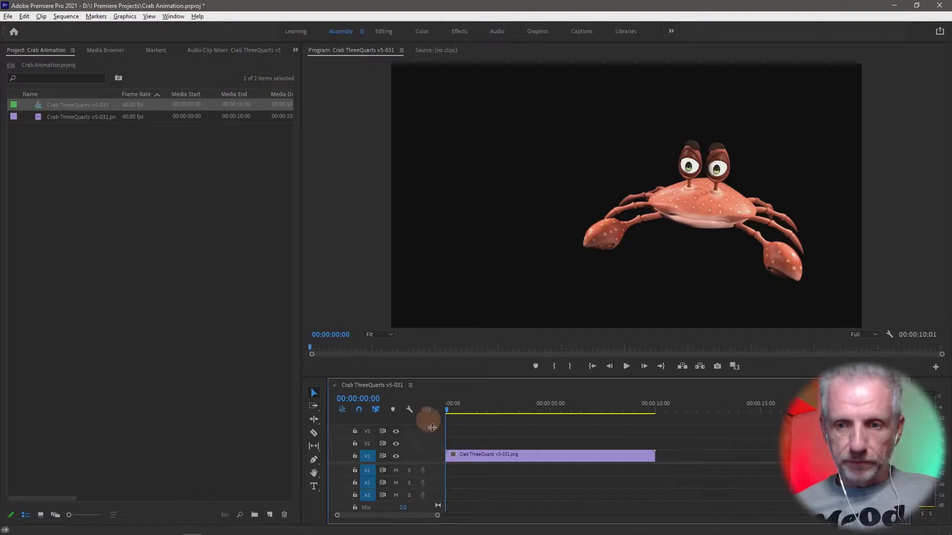
left_click(627, 366)
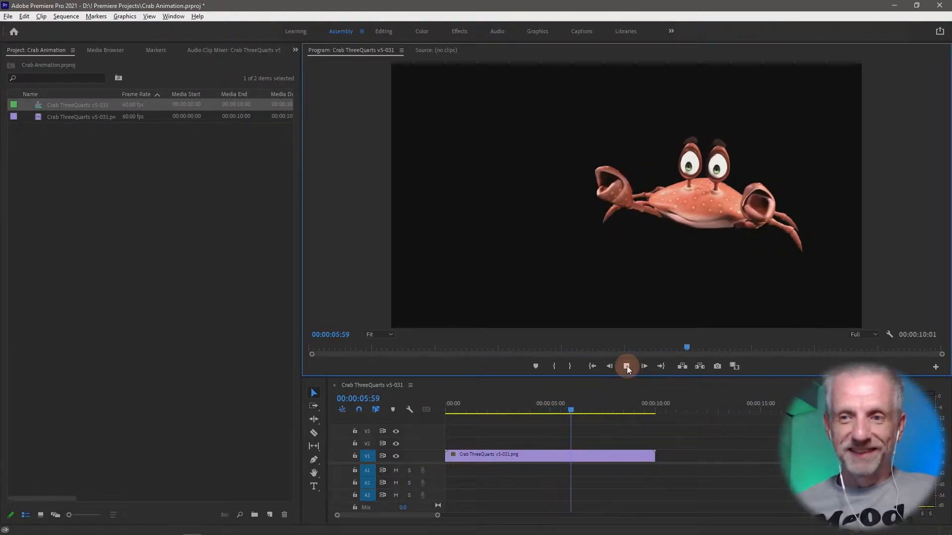
left_click(626, 366)
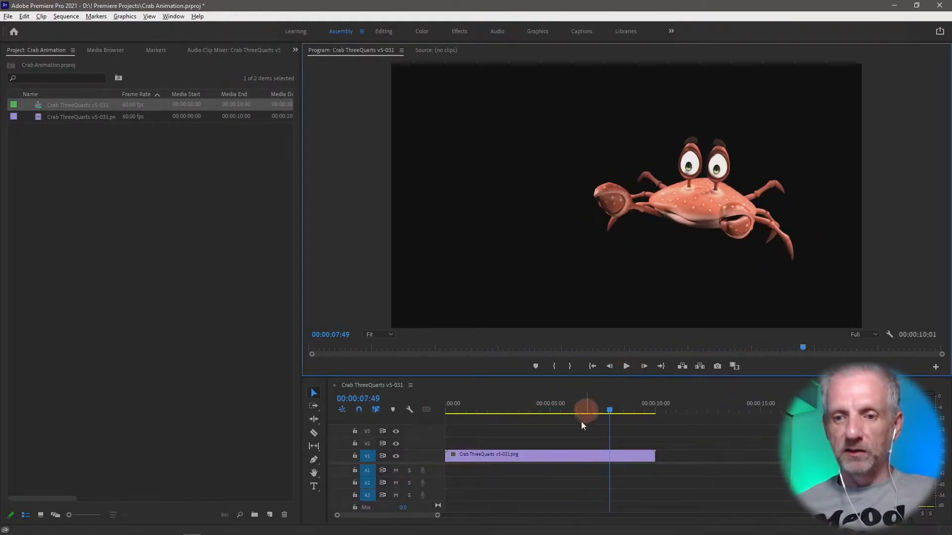
Step: Slow the crab clip on the timeline to 50% speed and play back the result
left_click(562, 455)
right_click(562, 455)
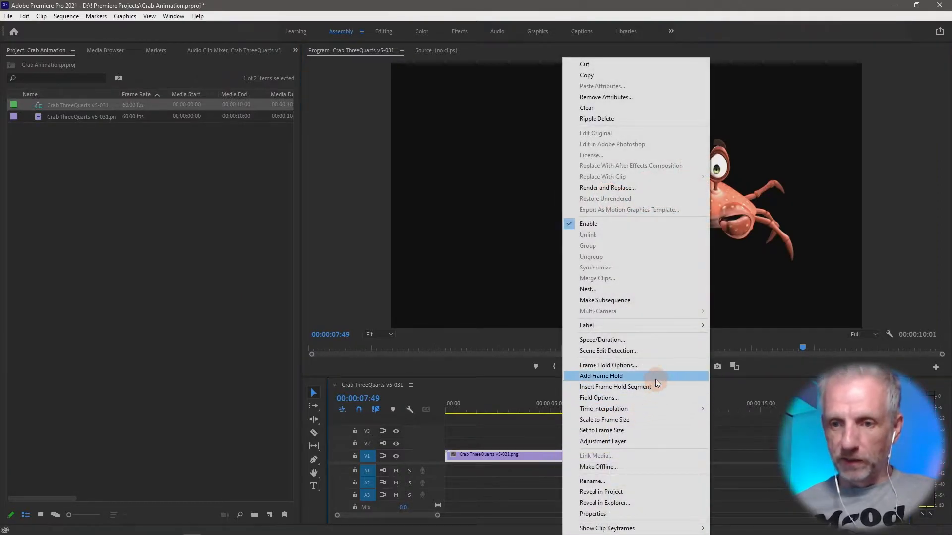
left_click(674, 340)
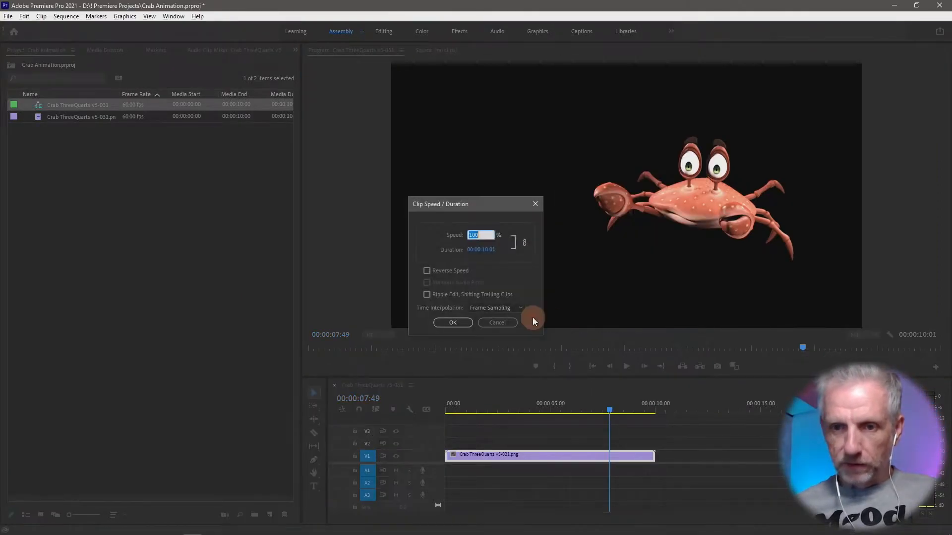
type("50")
key("Return")
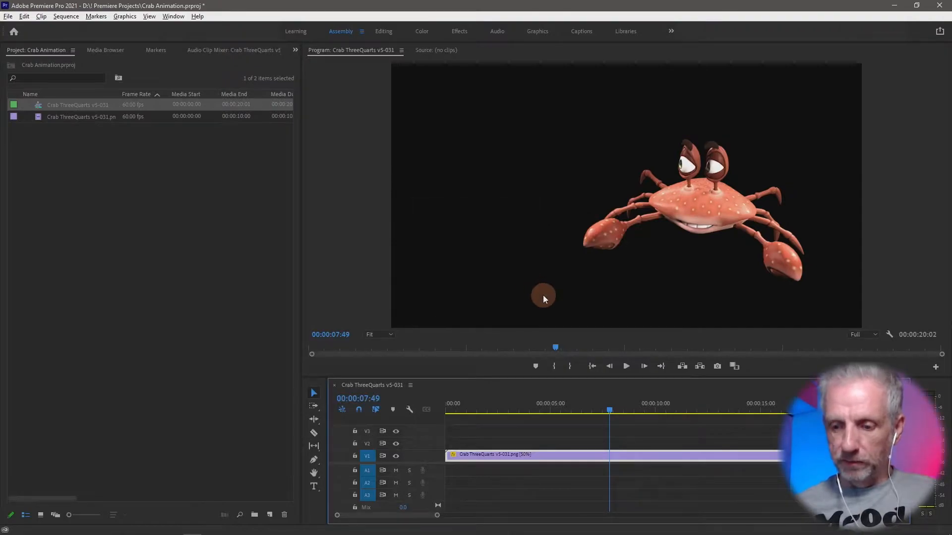
left_click(626, 366)
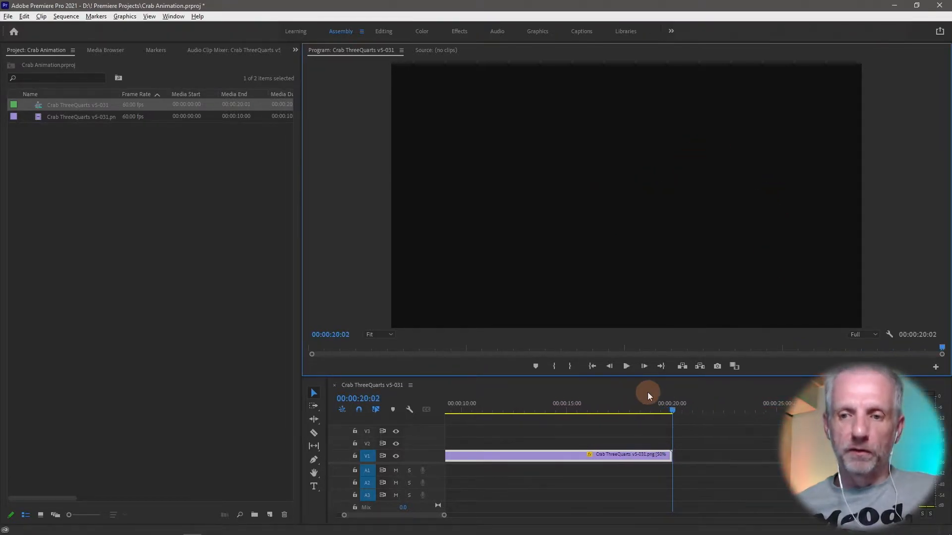
left_click(627, 367)
left_click(627, 366)
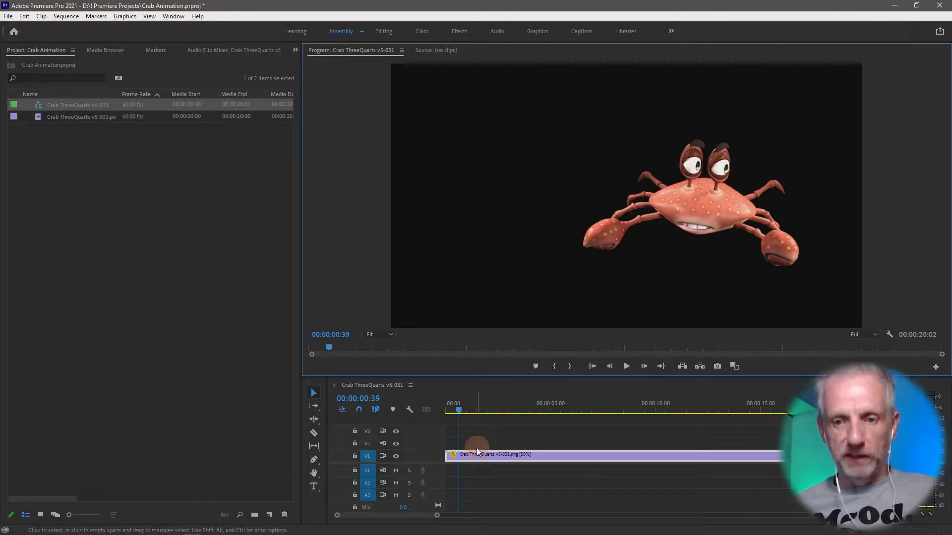
Step: Move the crab clip up to track V2 and create a 5B5B5B color matte named Grey
left_click_drag(481, 460, 480, 444)
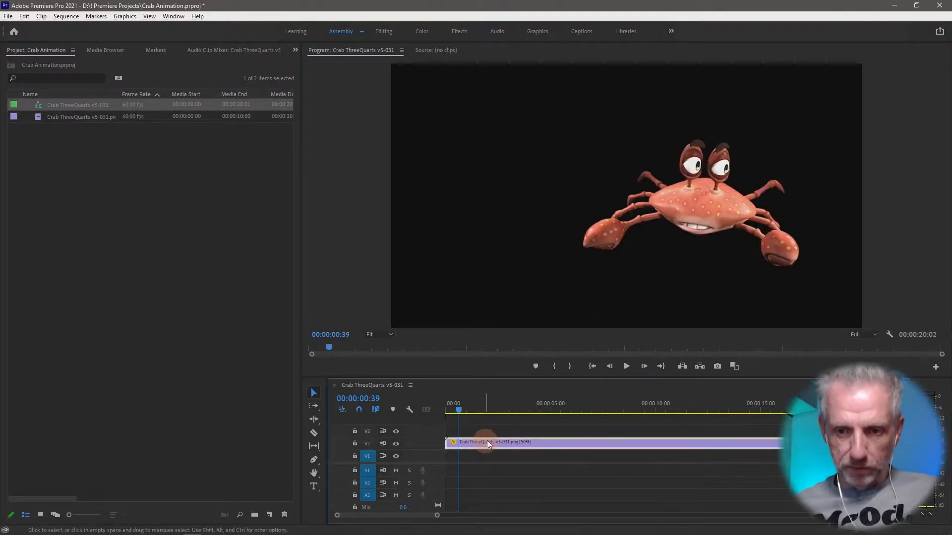
right_click(85, 184)
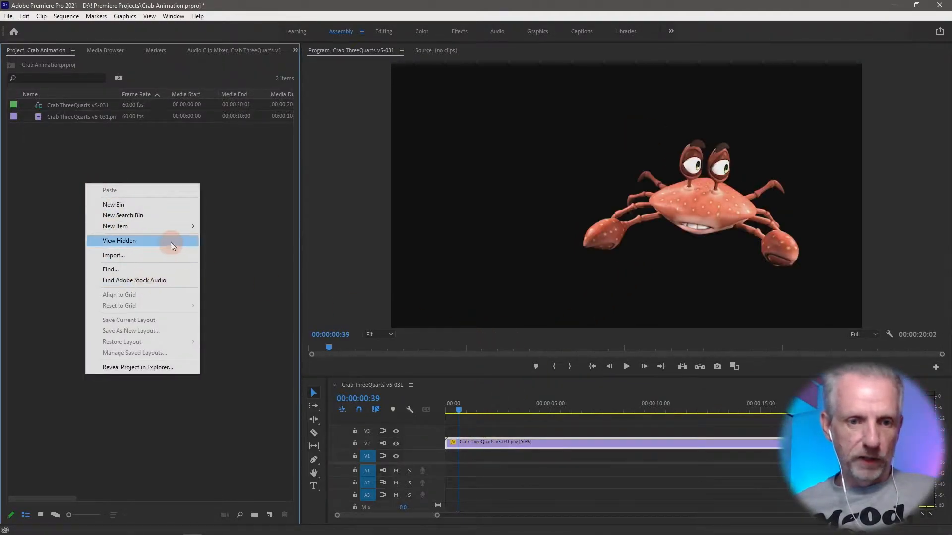
mouse_move(175, 226)
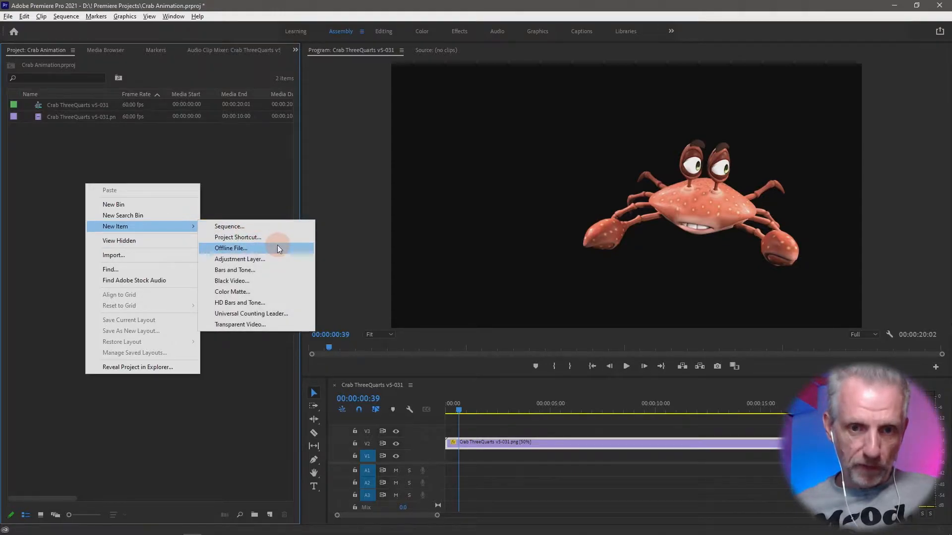
left_click(283, 291)
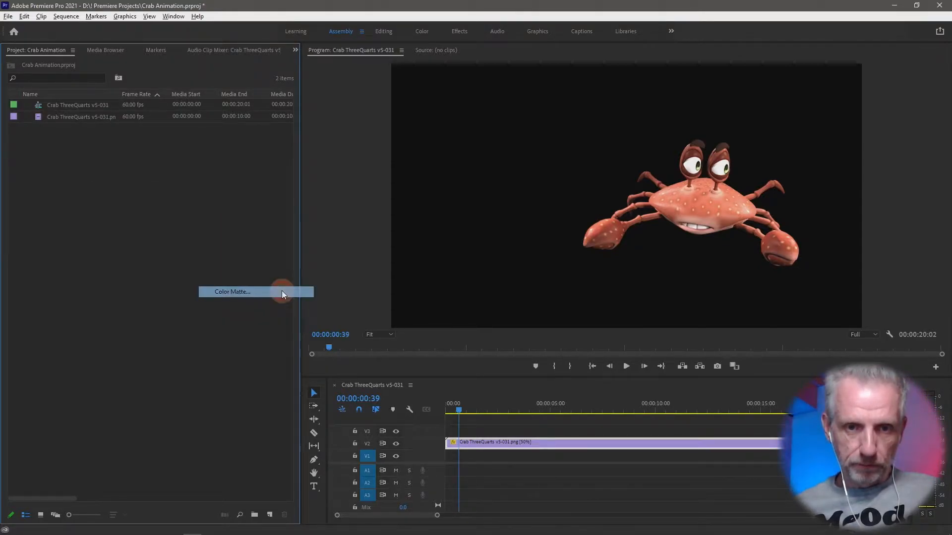
left_click(490, 307)
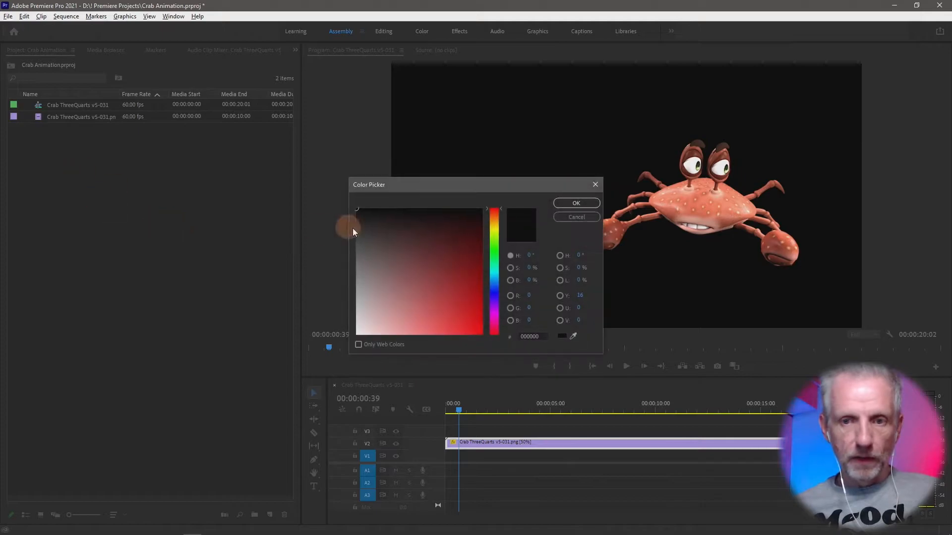
mouse_move(378, 246)
left_mouse_down()
mouse_move(340, 265)
mouse_move(340, 257)
left_mouse_up()
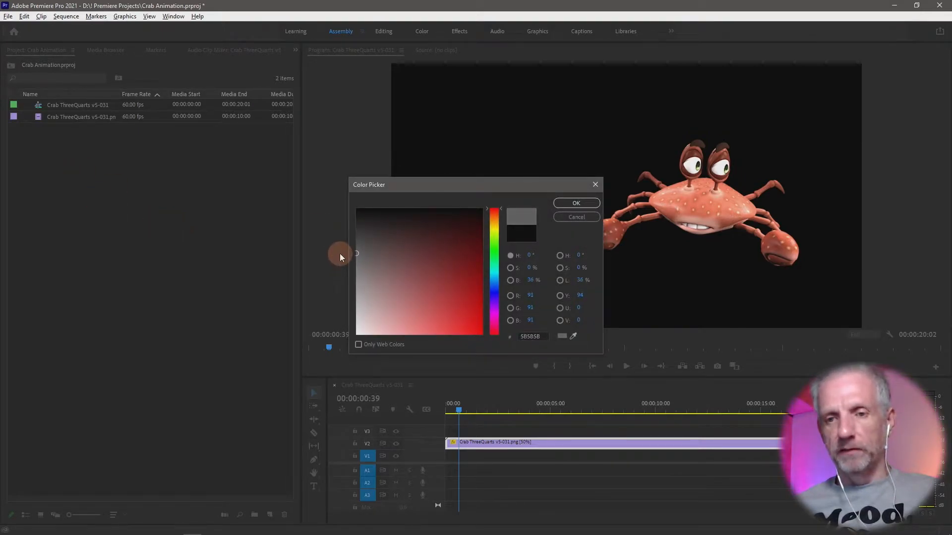
left_click(576, 203)
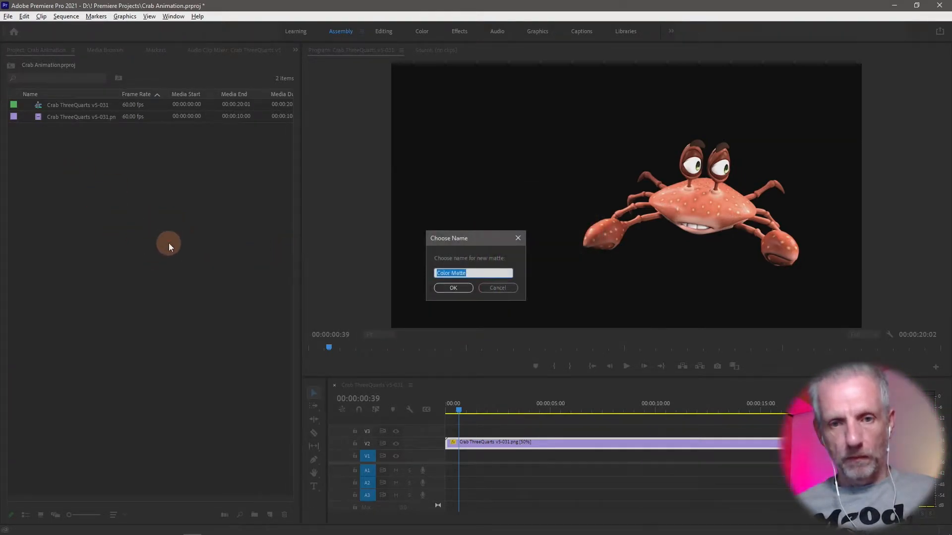
type("Grey")
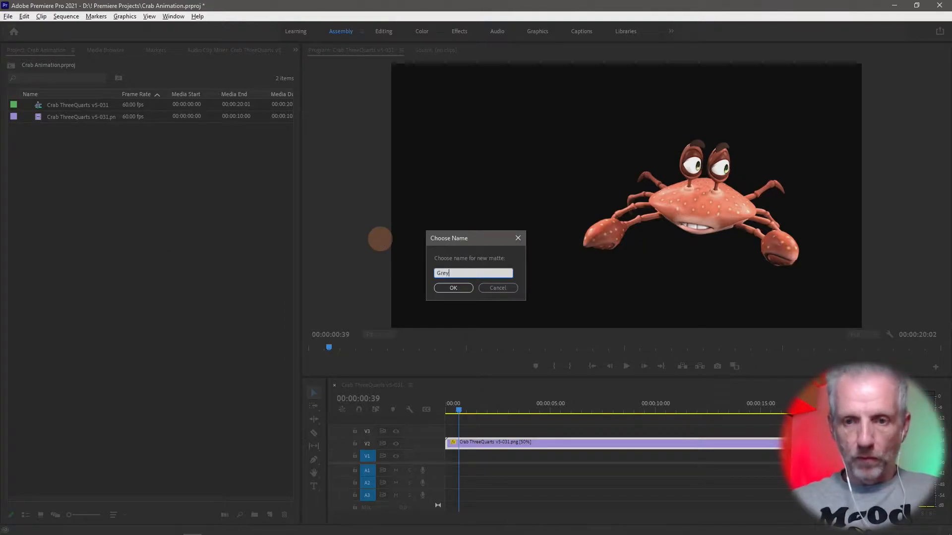
key("Return")
Step: Set the Grey matte's duration to 20 frames in the project
right_click(55, 105)
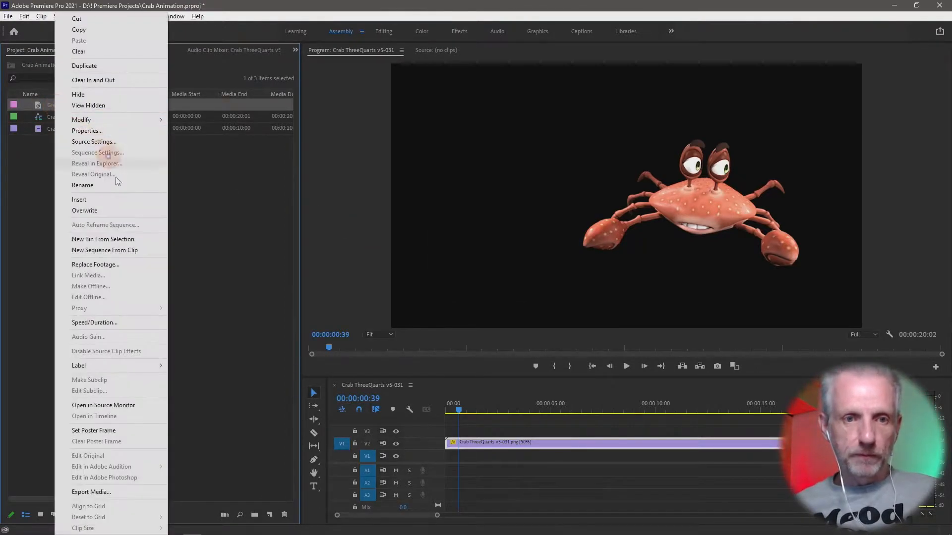
left_click(143, 321)
left_click(476, 264)
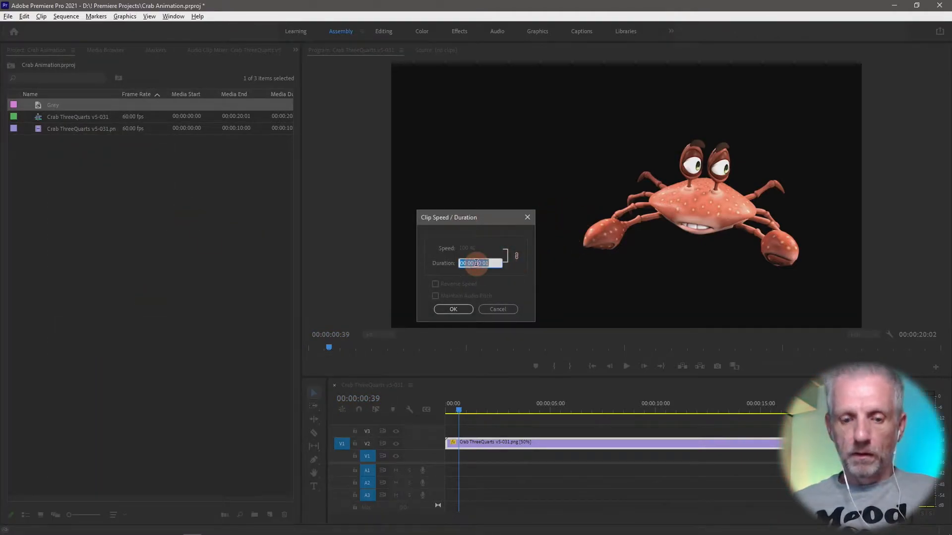
type("20")
key("Return")
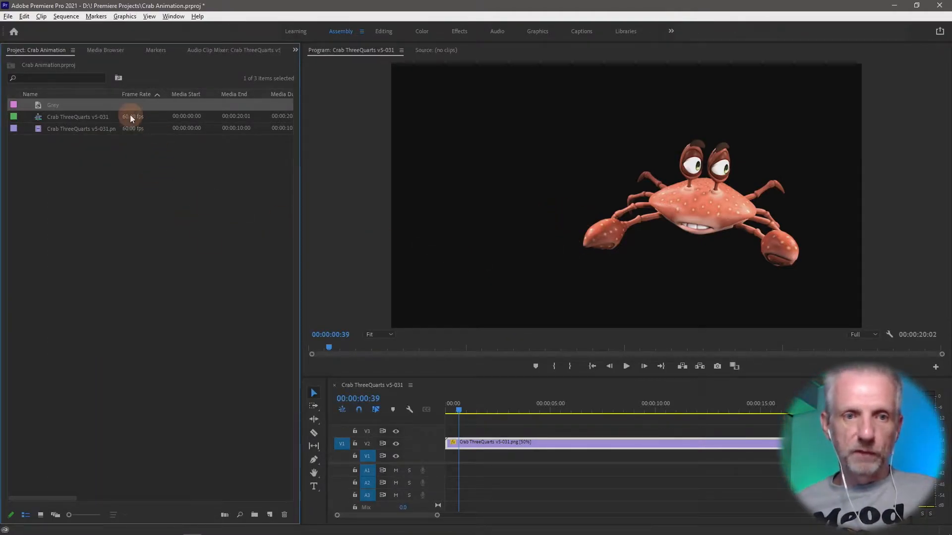
Step: Set the Grey matte's duration to 20 seconds (00:00:20:00)
right_click(112, 105)
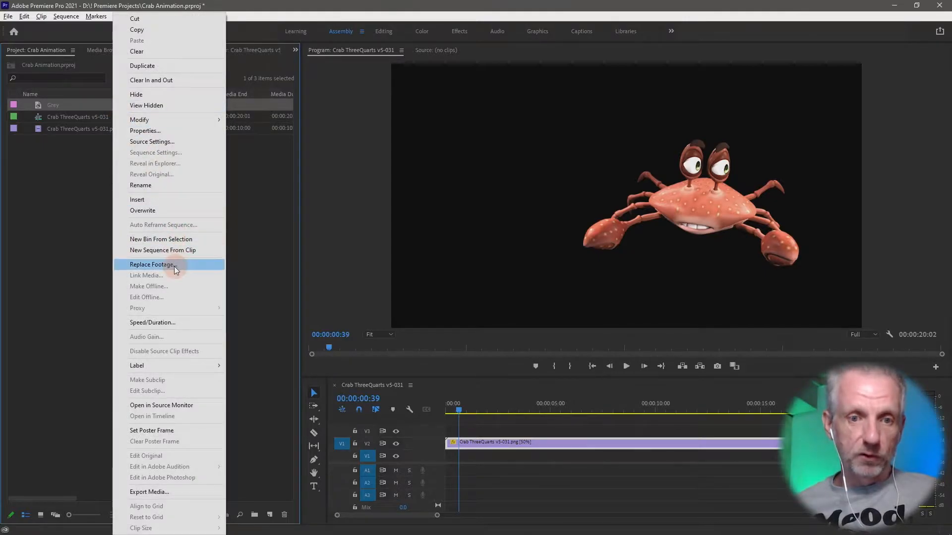
left_click(180, 323)
left_click(472, 266)
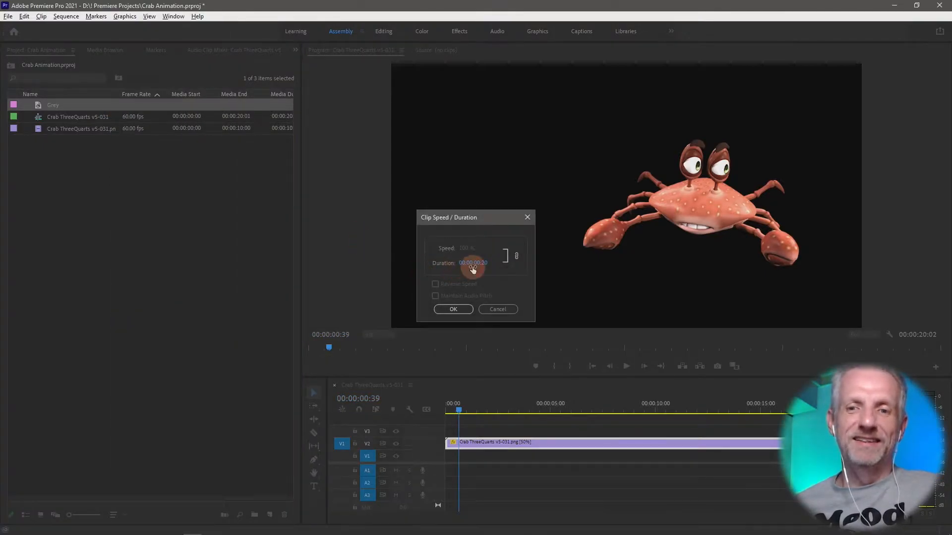
key("Return")
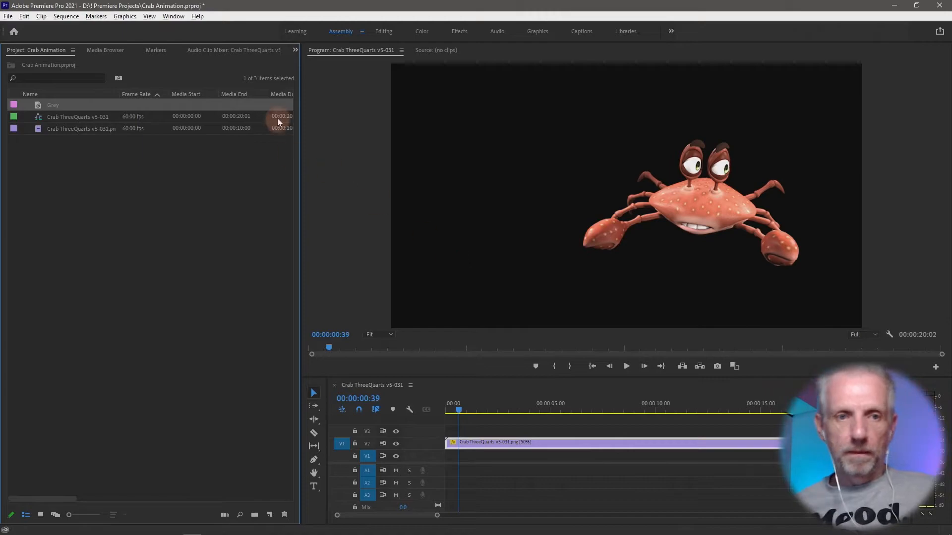
Step: Place the Grey matte on track V1 beneath the crab clip, preview it, and align it with the timeline start
left_click_drag(31, 103, 449, 460)
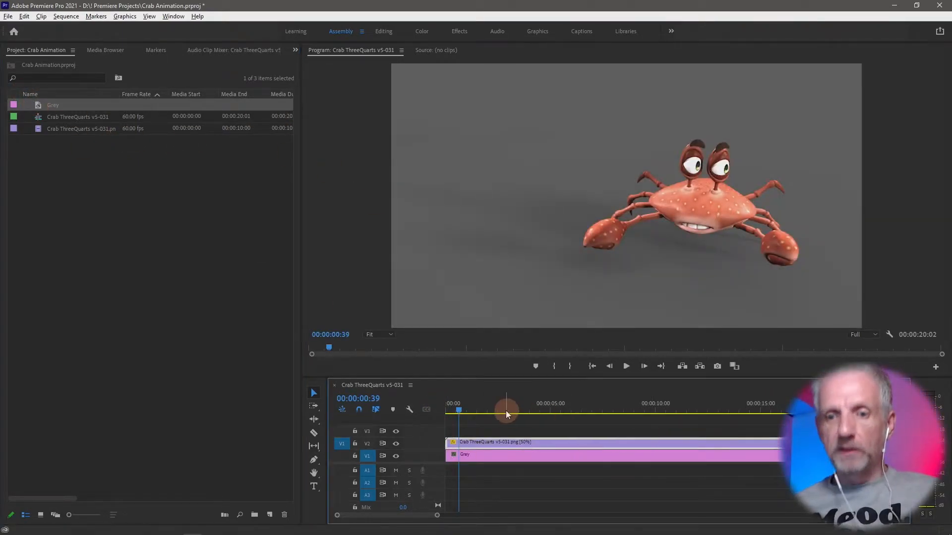
key("space")
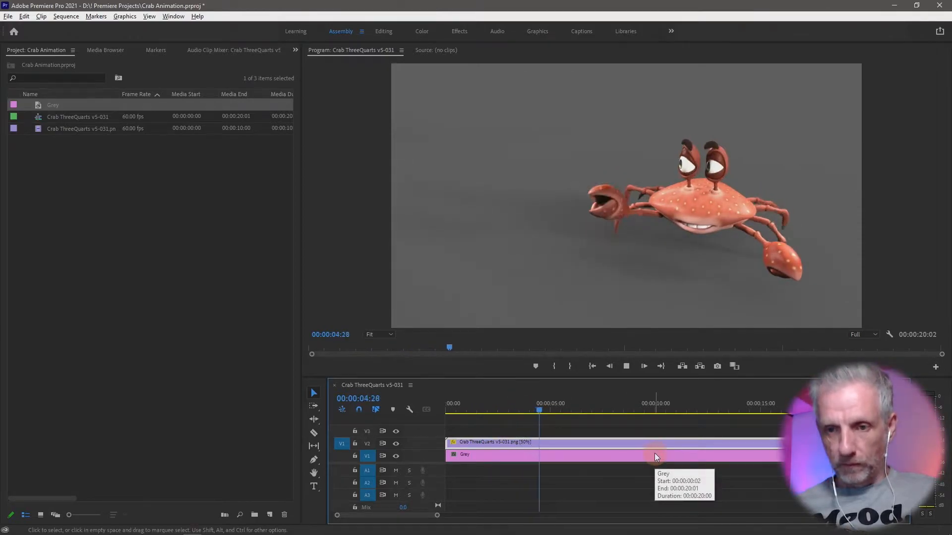
left_click(582, 410)
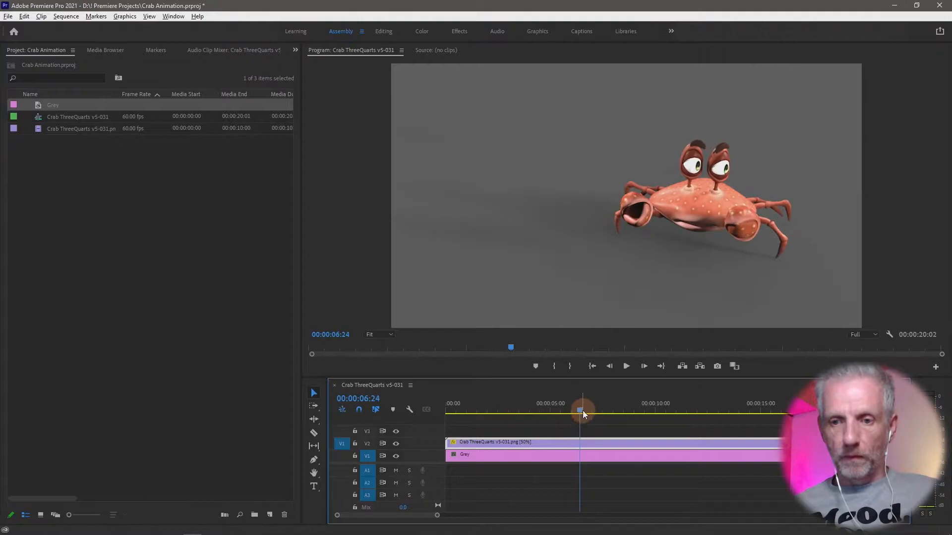
left_click_drag(452, 420, 393, 415)
left_click_drag(528, 461, 498, 456)
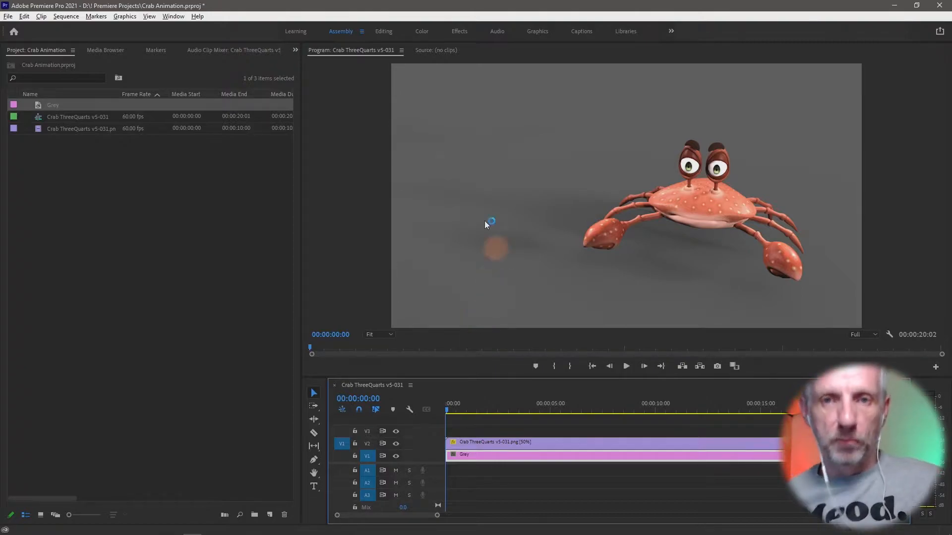
Step: Switch to the Editing workspace and create a new sequence from the DNX HQ 1080p 29.97 preset
left_click(381, 32)
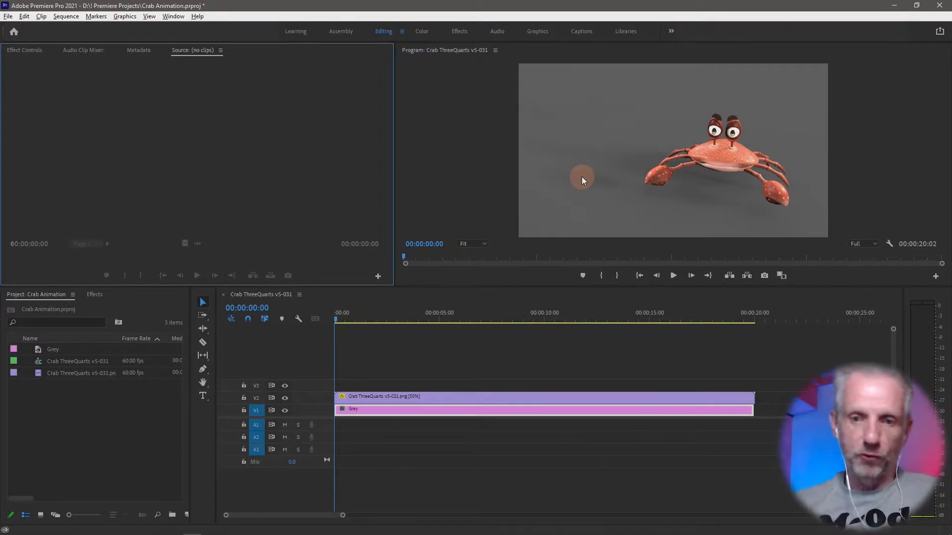
right_click(50, 403)
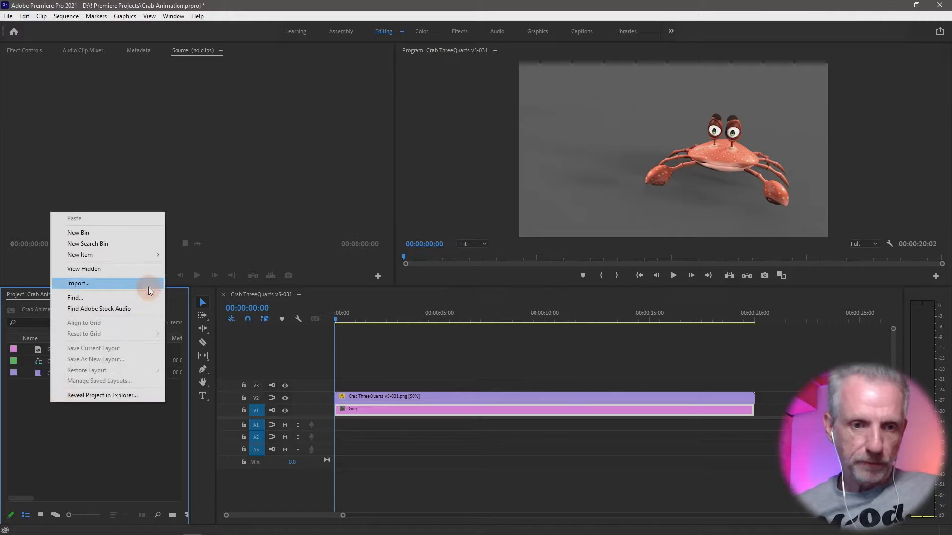
mouse_move(142, 253)
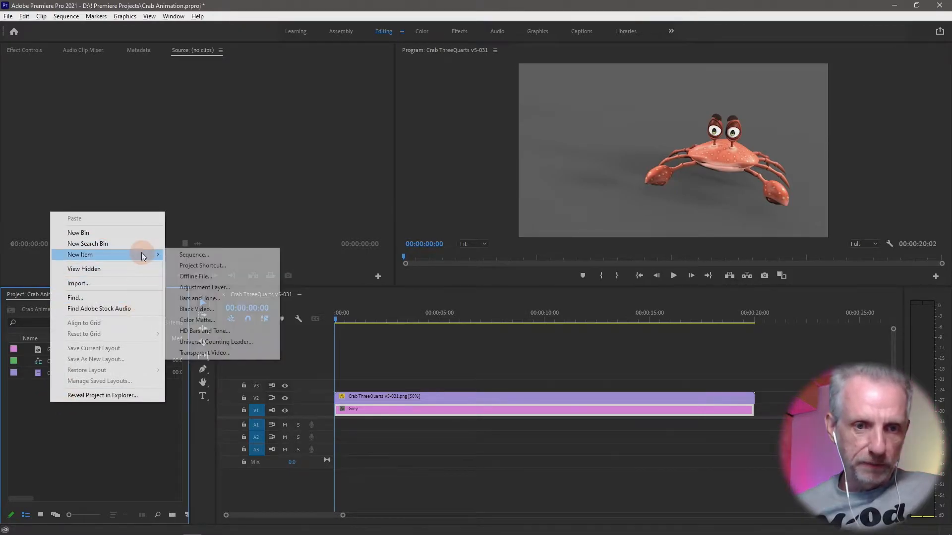
left_click(229, 255)
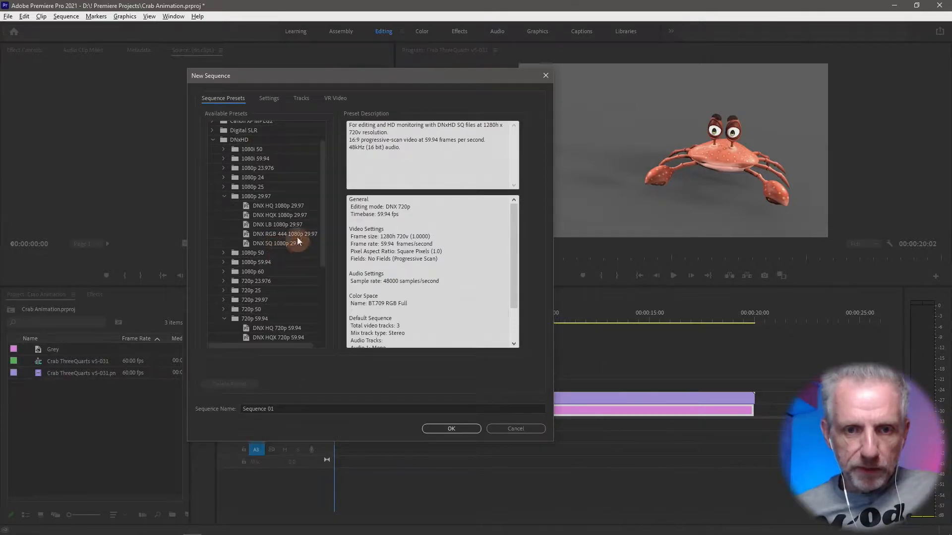
left_click(298, 204)
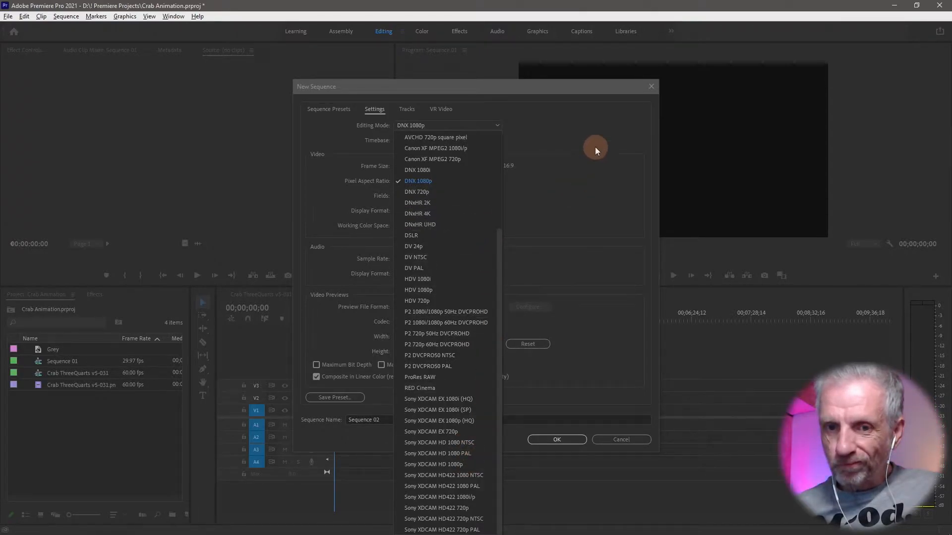
Step: Create a second sequence with Custom editing mode, a timebase of 30.00 frames/second and a frame size of 1920 by 200
left_click_drag(501, 261, 469, 141)
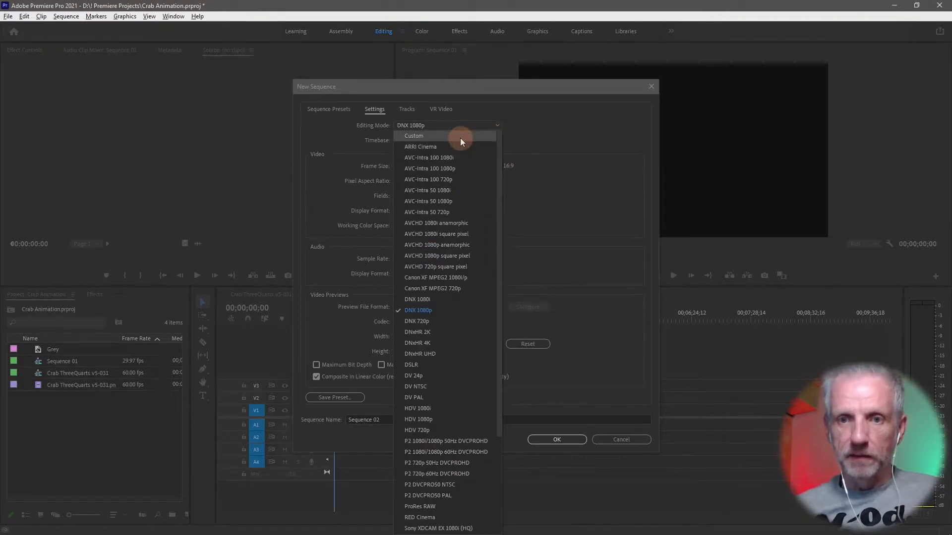
left_click(460, 138)
left_click(453, 140)
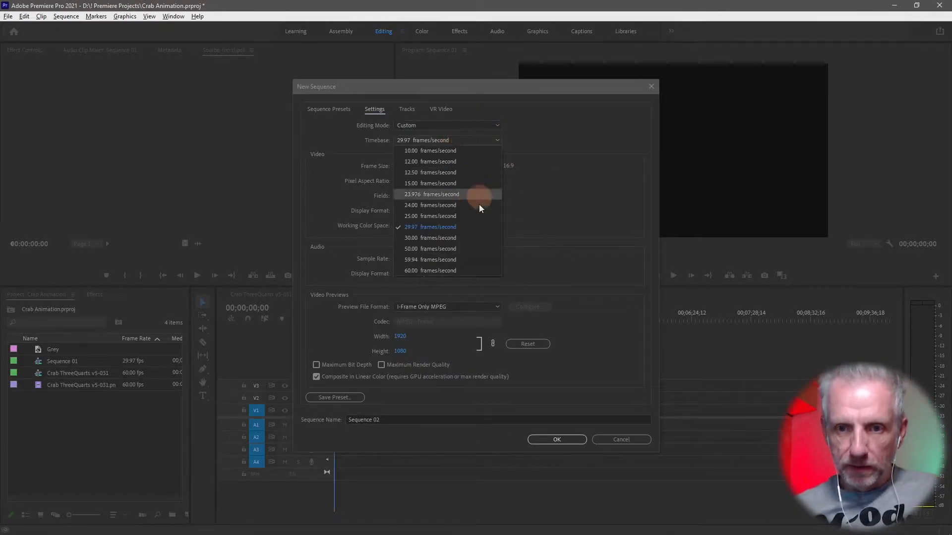
left_click(466, 238)
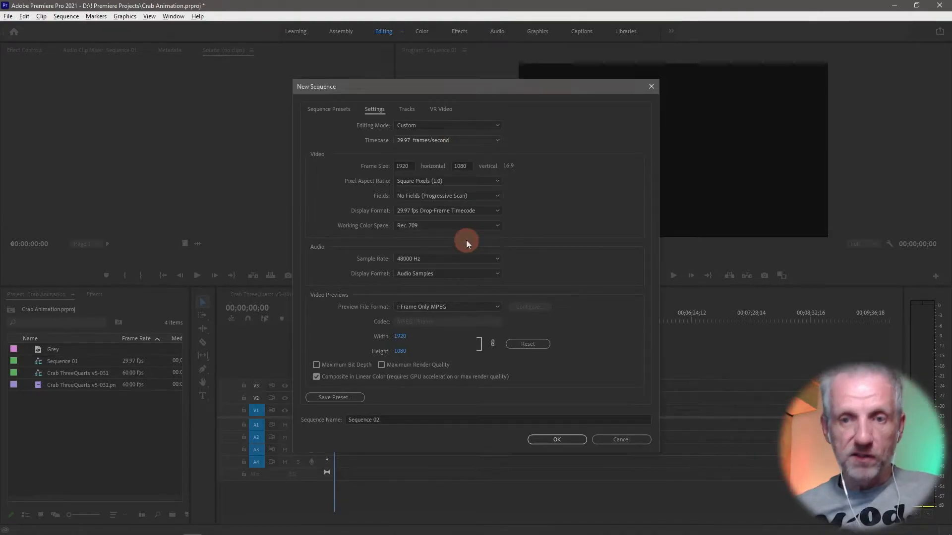
left_click(410, 166)
key("Tab")
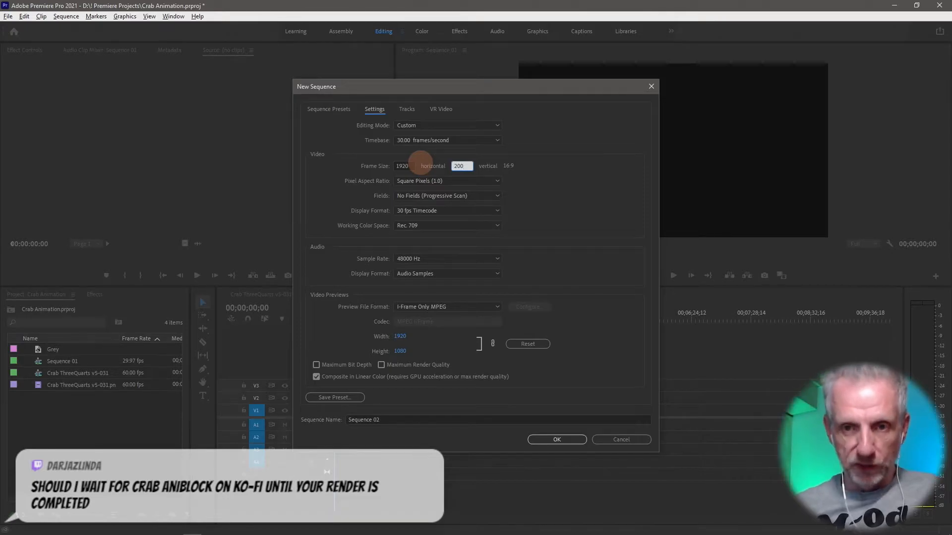
type("200")
key("Return")
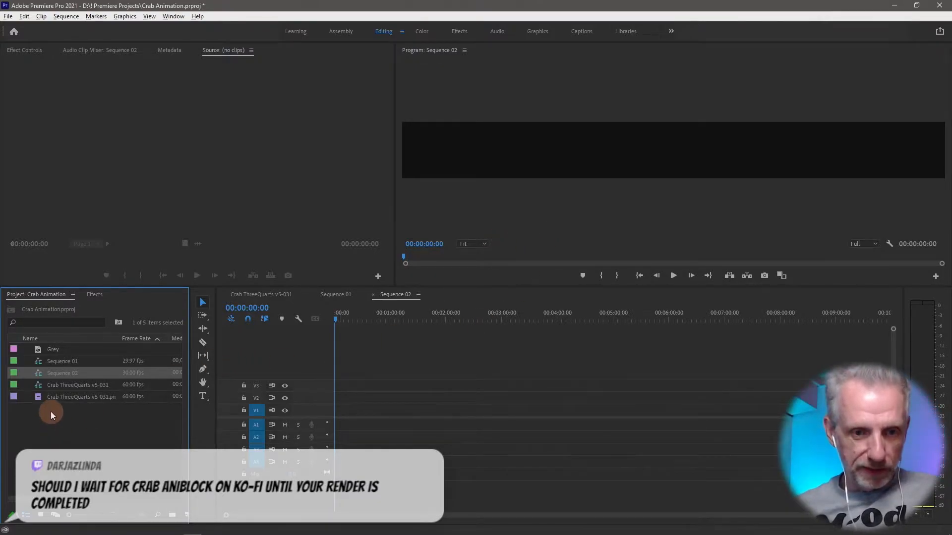
Step: Delete Sequence 01 from the project and rename Sequence 02 as Crab Overlay v1
left_click(42, 361)
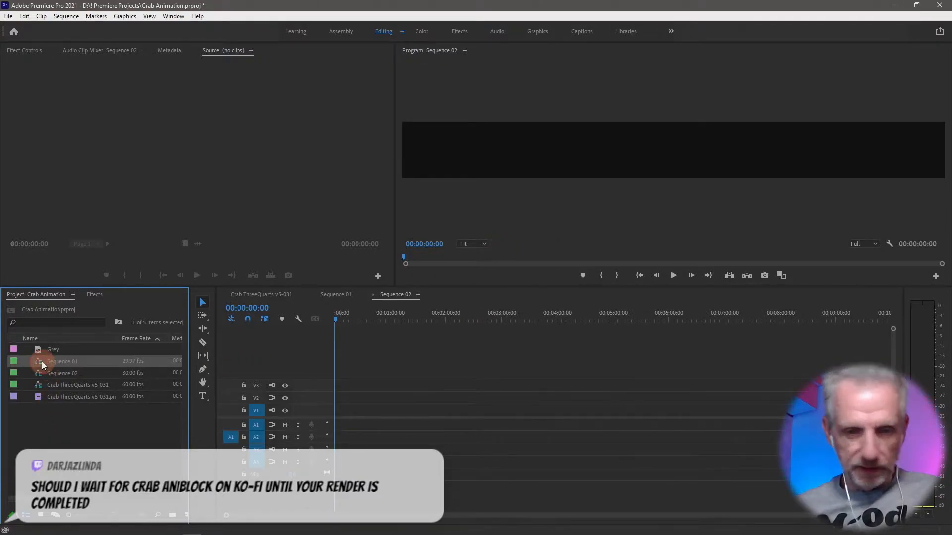
key("Delete")
left_click(66, 361)
left_click(78, 362)
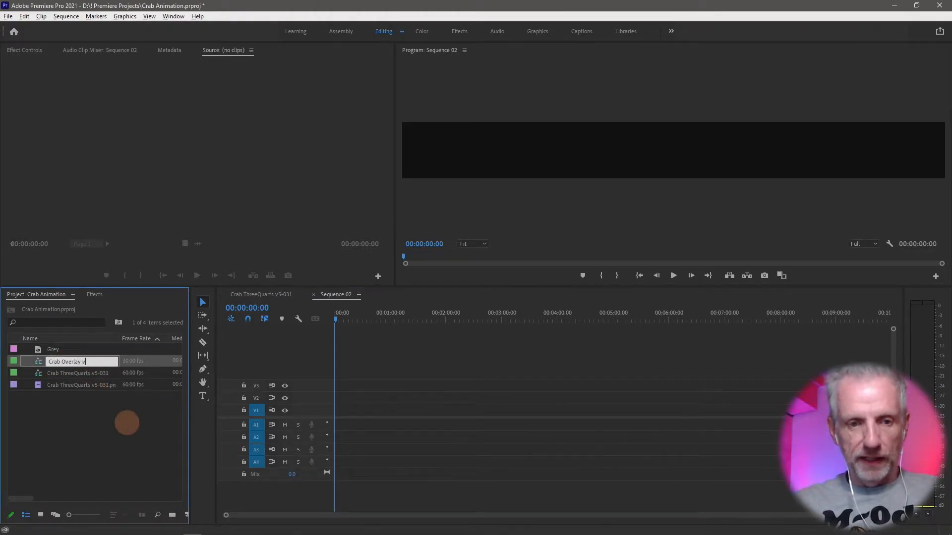
key("Tab")
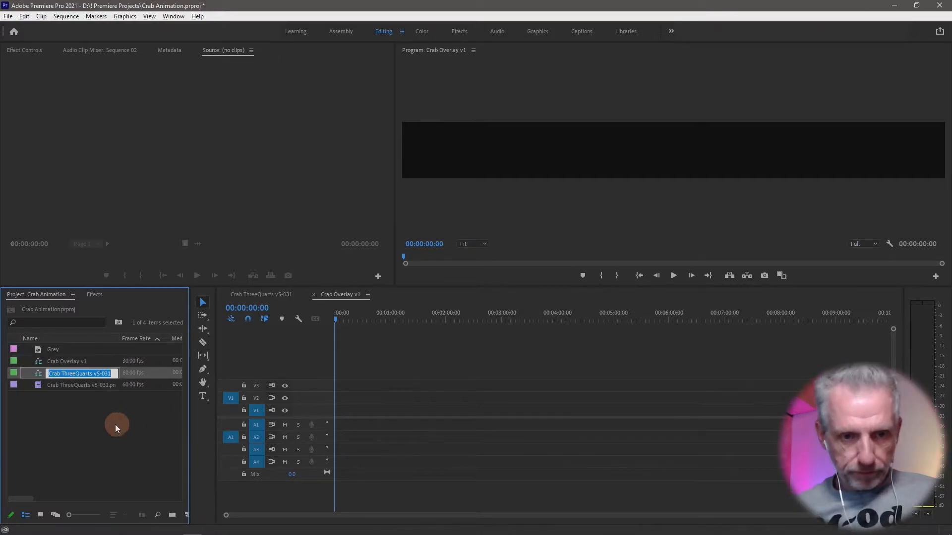
left_click(69, 421)
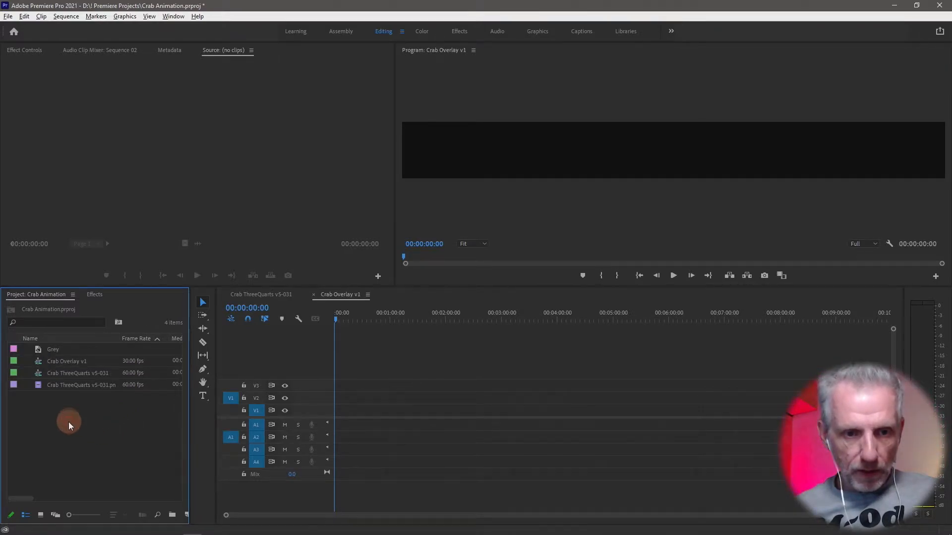
Step: Create a bin named Footage containing the Crab ThreeQuarts v5-031 sequence and the Grey matte, and collapse it
left_click(40, 373)
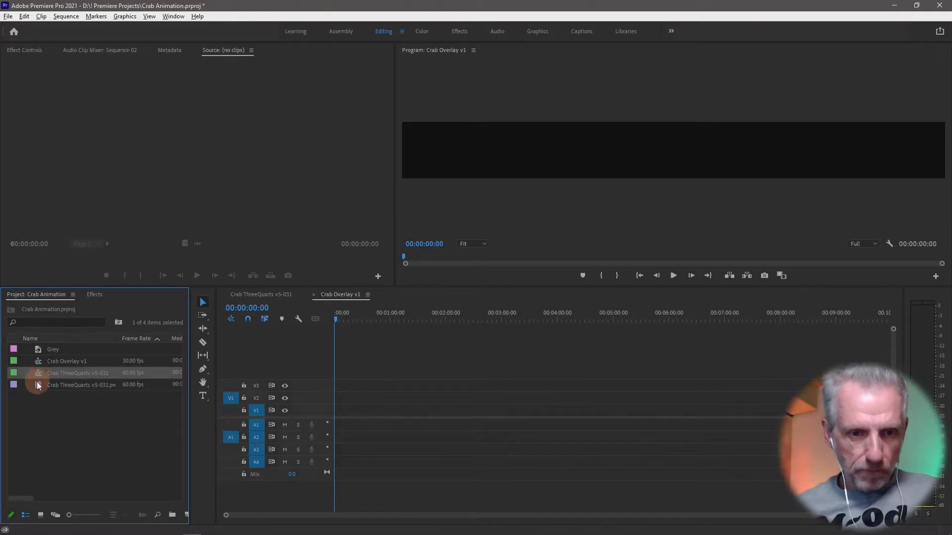
left_click(172, 514)
type("Footage")
key("Tab")
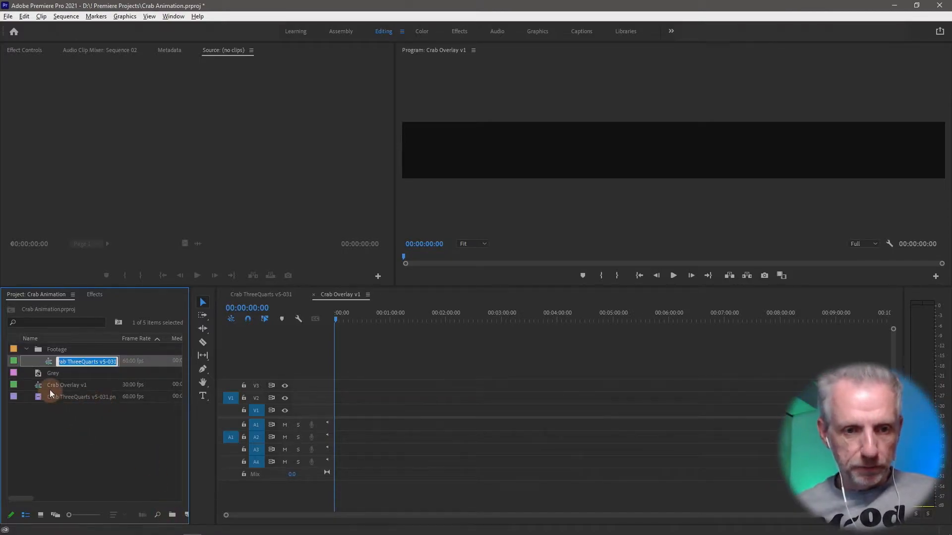
left_click_drag(41, 374, 55, 353)
left_click(26, 349)
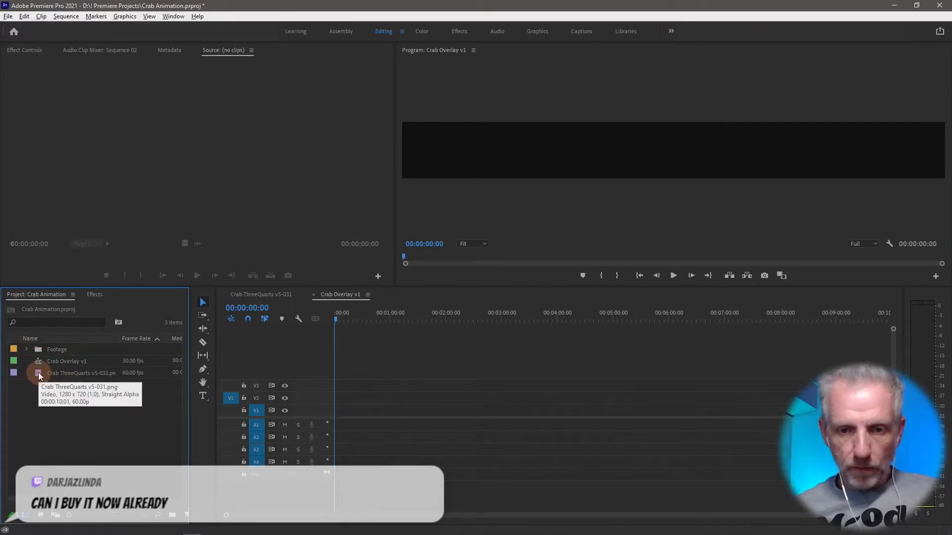
Step: Place the crab image sequence at the start of track V1 in Crab Overlay v1, set its speed to 50%, and preview it
left_click_drag(38, 375, 317, 409)
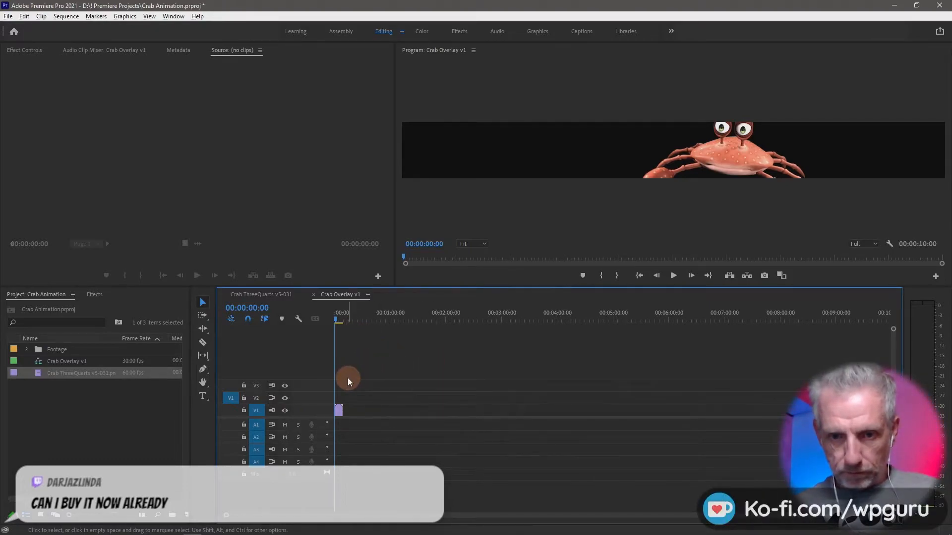
key("backslash")
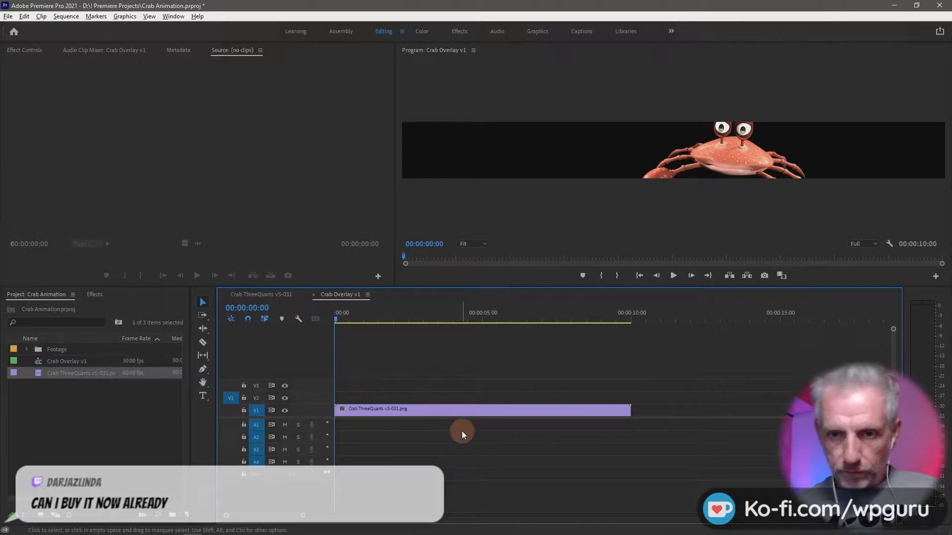
right_click(486, 412)
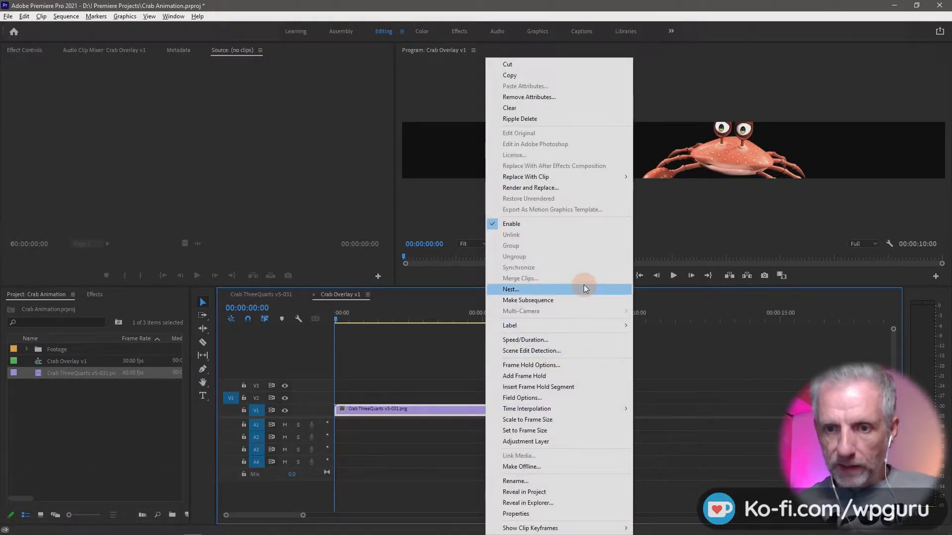
left_click(578, 339)
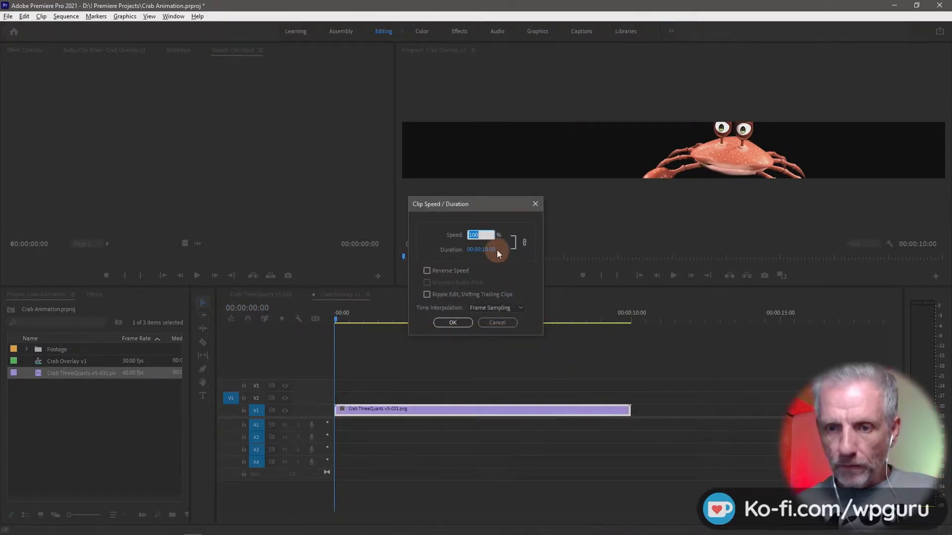
type("50")
key("Return")
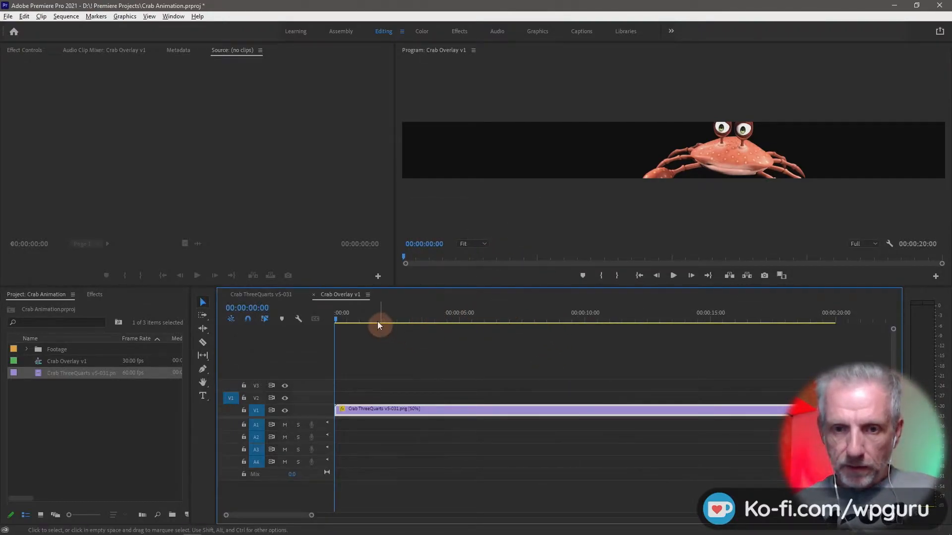
left_click_drag(338, 317, 159, 378)
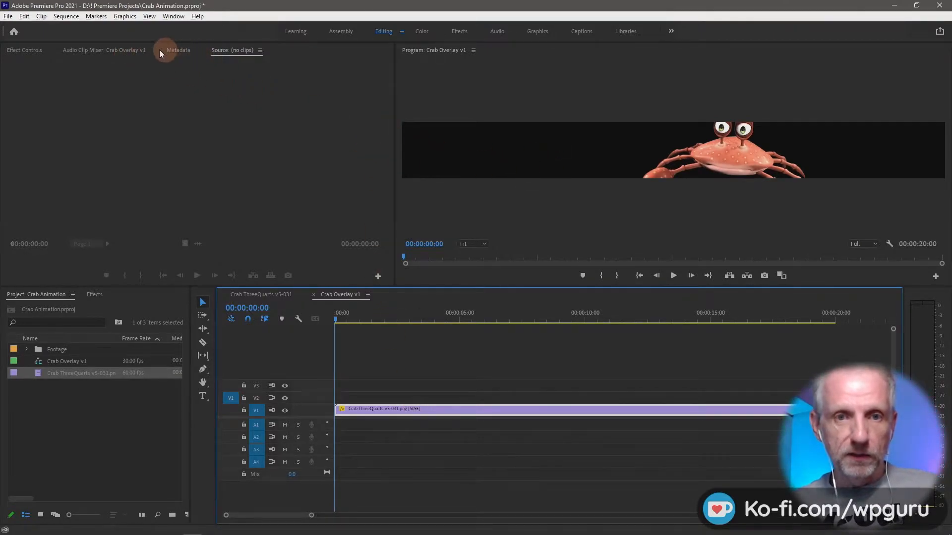
Step: Enable position keyframing on the crab clip, set its scale to 43, and set its position to 1578, 80
left_click(23, 48)
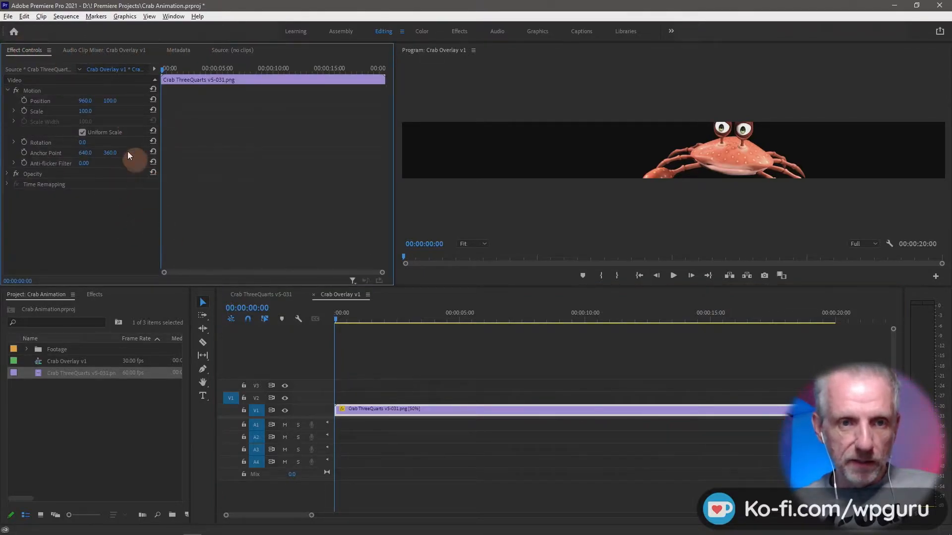
left_click(25, 100)
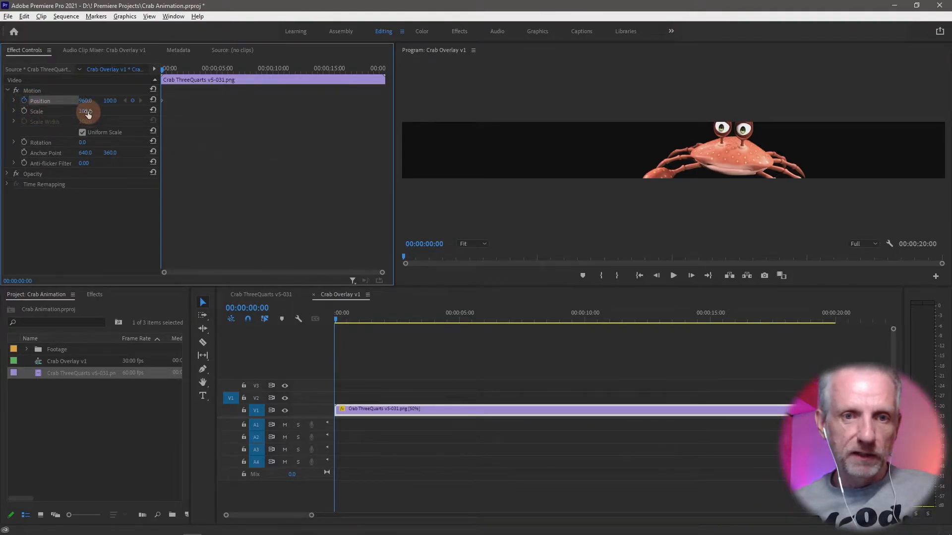
left_click_drag(85, 111, 55, 119)
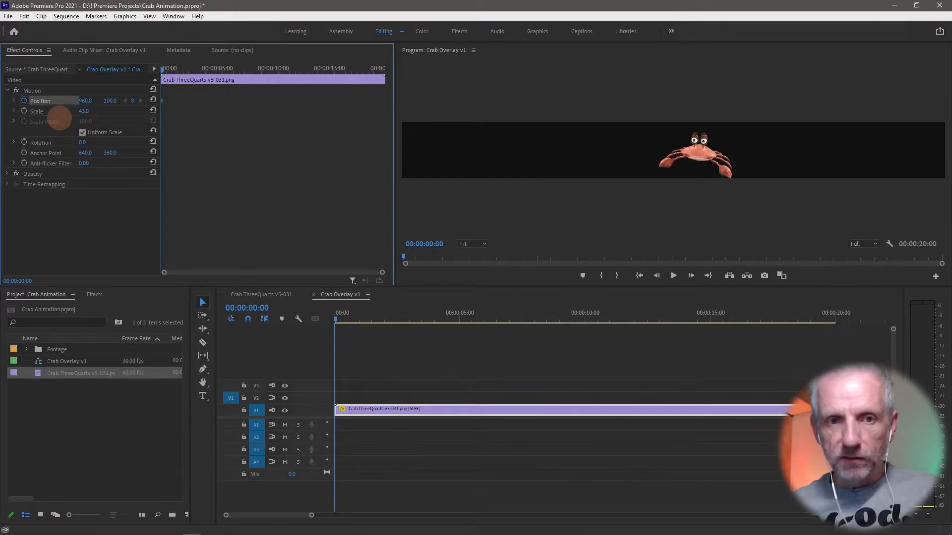
mouse_move(87, 100)
left_mouse_down()
mouse_move(645, 174)
mouse_move(569, 170)
mouse_move(608, 178)
left_mouse_up()
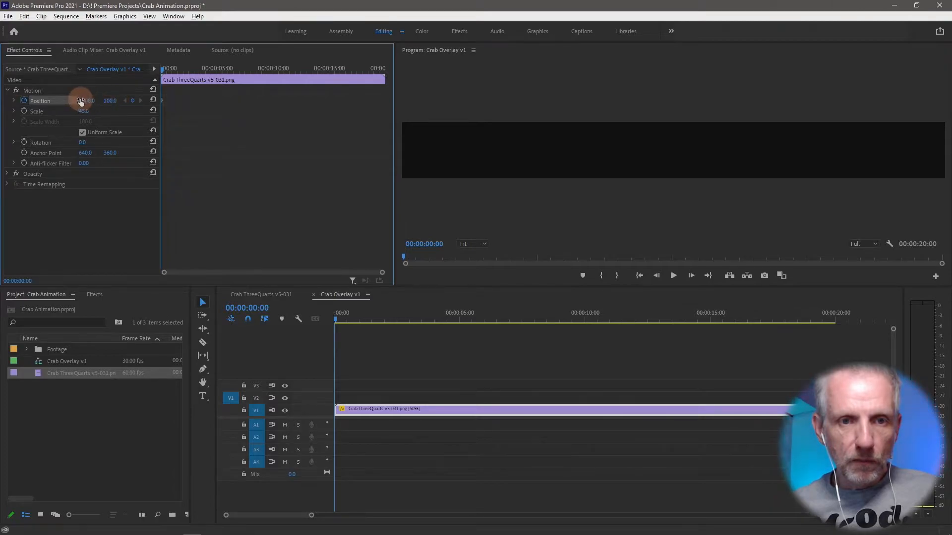
left_click_drag(88, 101, 15, 100)
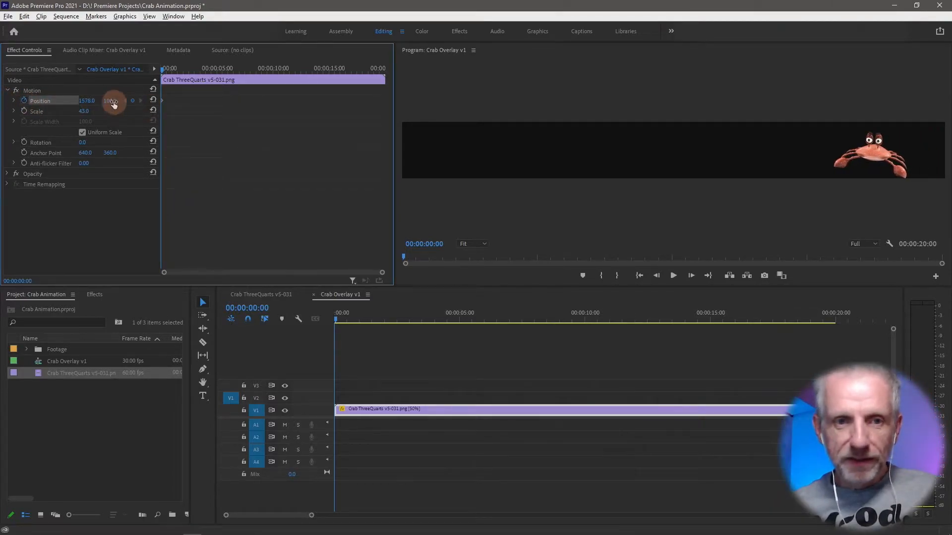
mouse_move(114, 100)
left_mouse_down()
mouse_move(98, 100)
mouse_move(114, 111)
left_mouse_up()
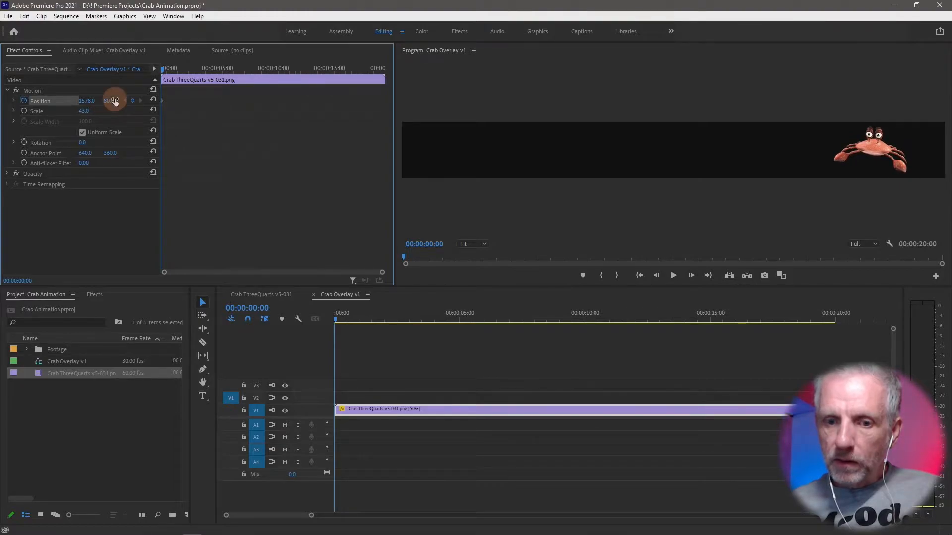
Step: Move the crab clip up to track V2 and place the Grey matte from the Footage bin beneath it on V1
left_click_drag(368, 413, 366, 396)
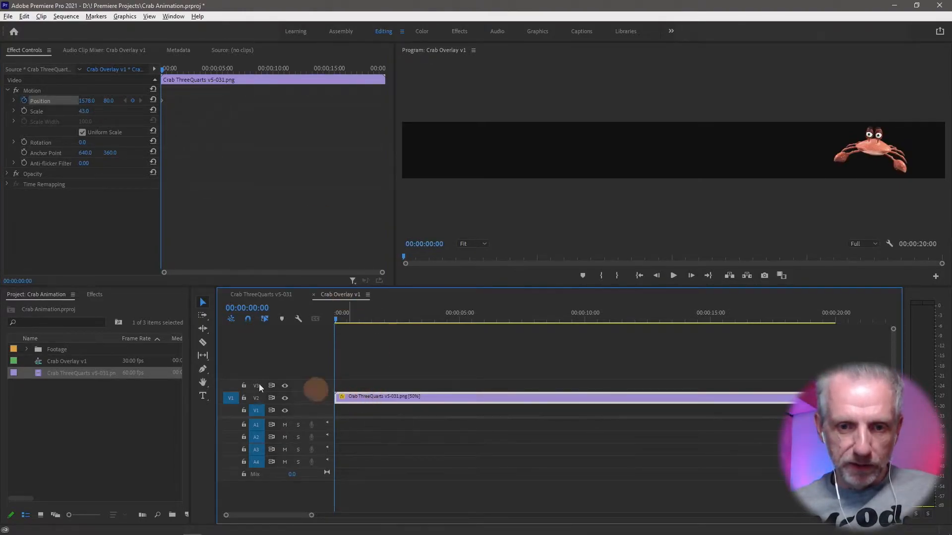
left_click(28, 350)
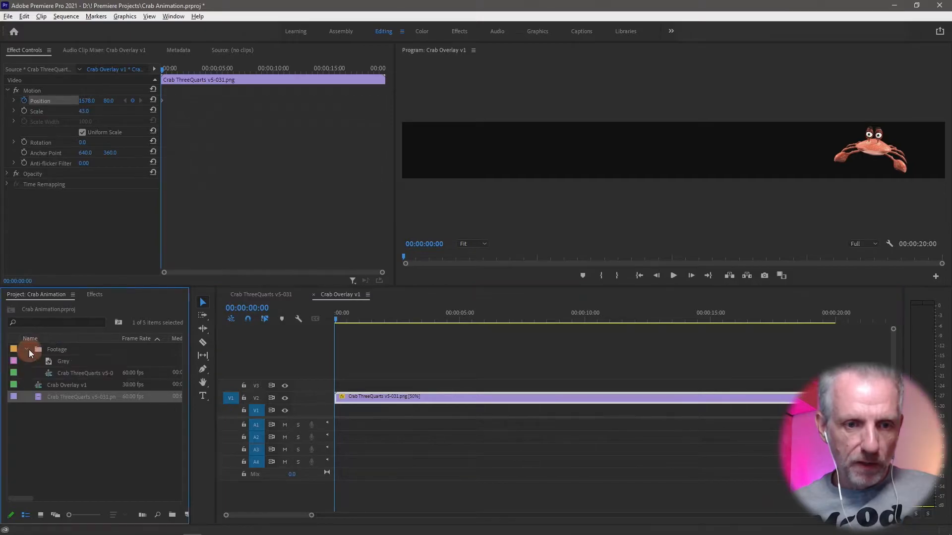
left_click_drag(52, 360, 320, 413)
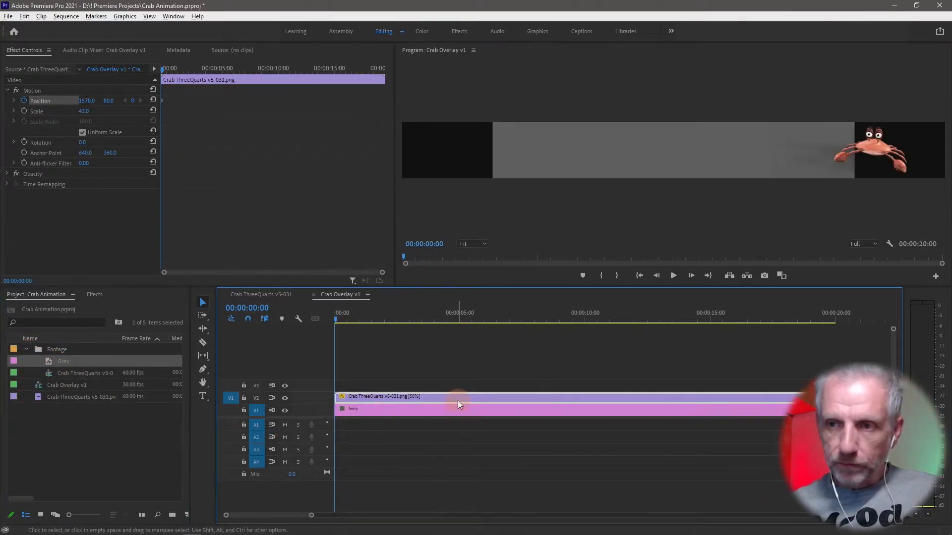
Step: Apply Scale to Frame Size to the Grey matte clip and set its scale to 235 so it fills the frame
left_click(431, 409)
right_click(430, 409)
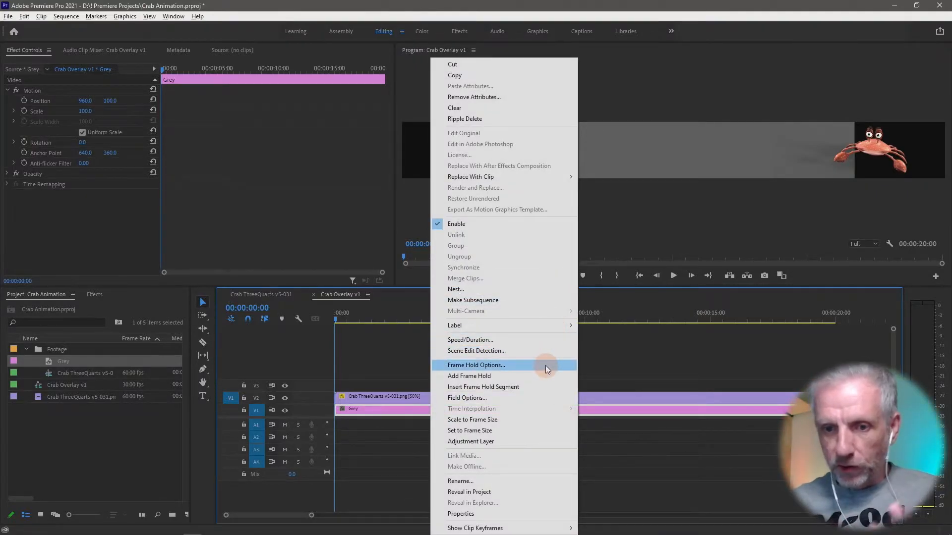
left_click(525, 420)
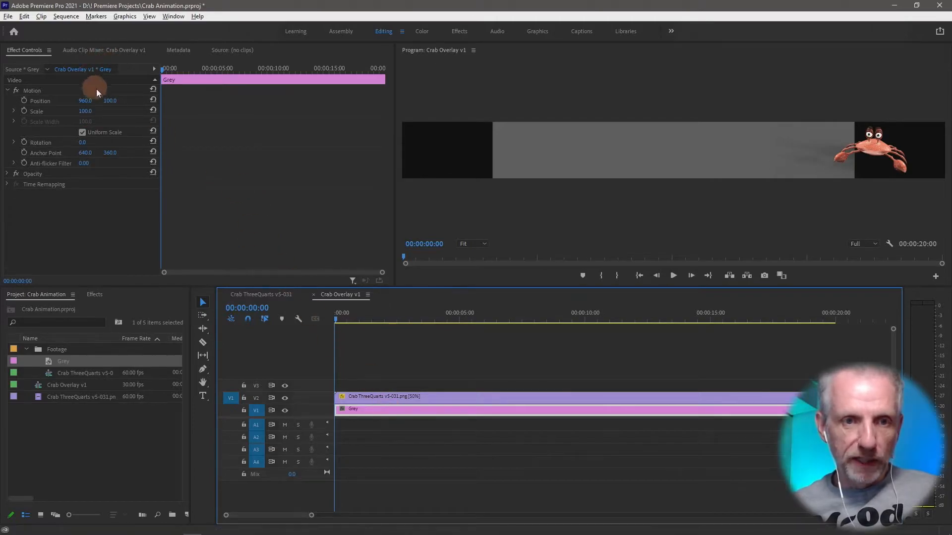
left_click_drag(83, 111, 149, 117)
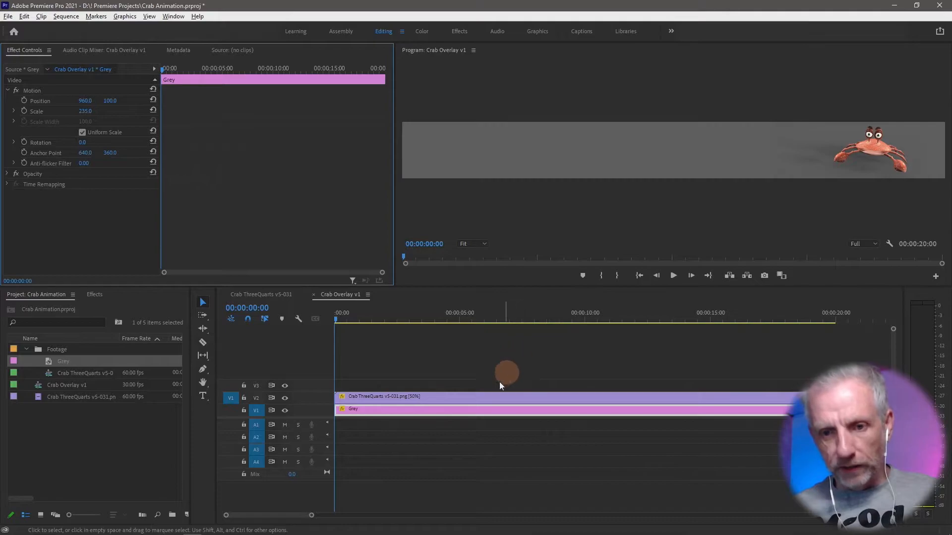
Step: Set the crab clip's starting position keyframe to 2179, 76 so it begins off-frame
left_click(484, 398)
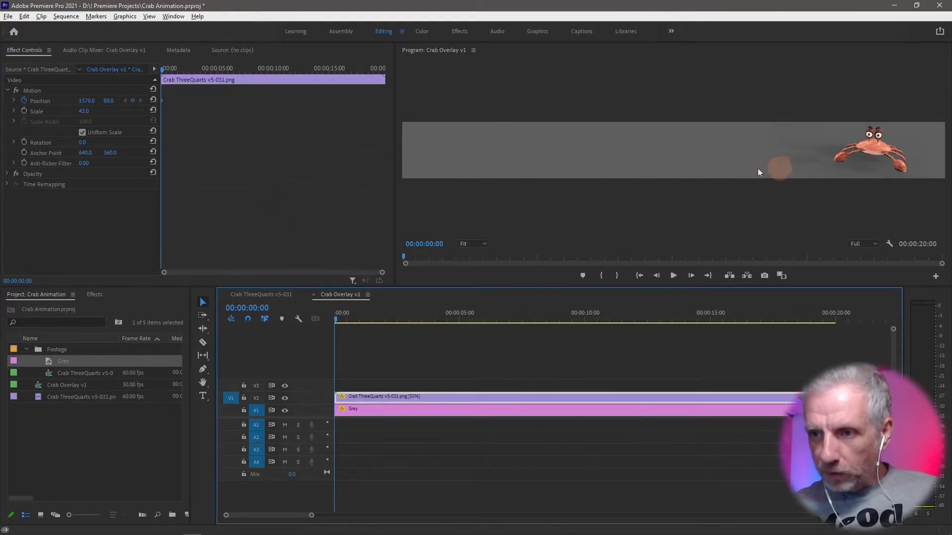
mouse_move(110, 101)
left_mouse_down()
mouse_move(80, 100)
mouse_move(138, 105)
mouse_move(116, 110)
left_mouse_up()
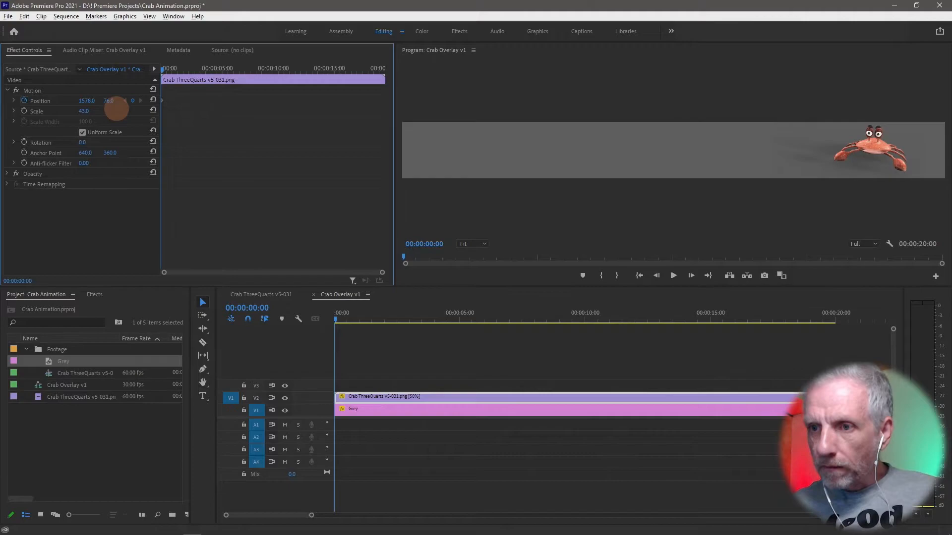
left_click_drag(91, 100, 154, 117)
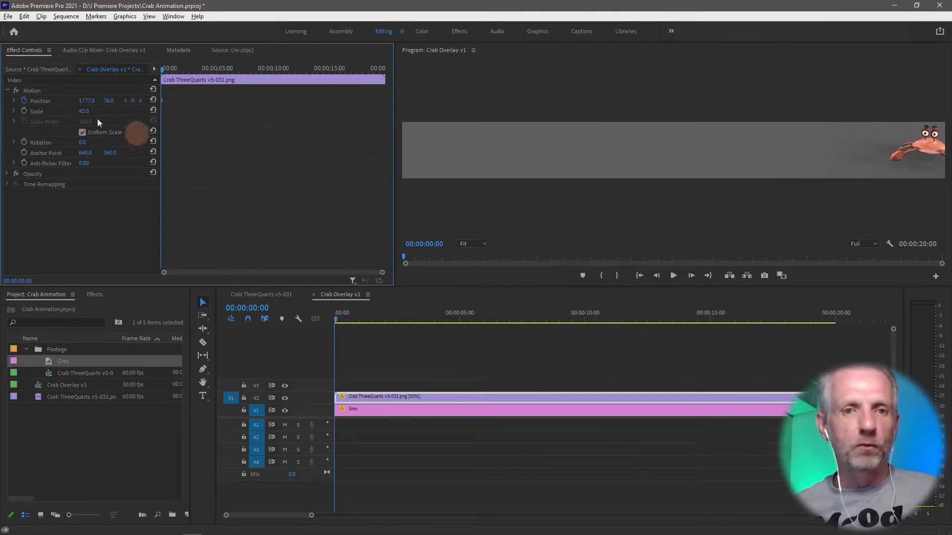
left_click_drag(88, 103, 161, 104)
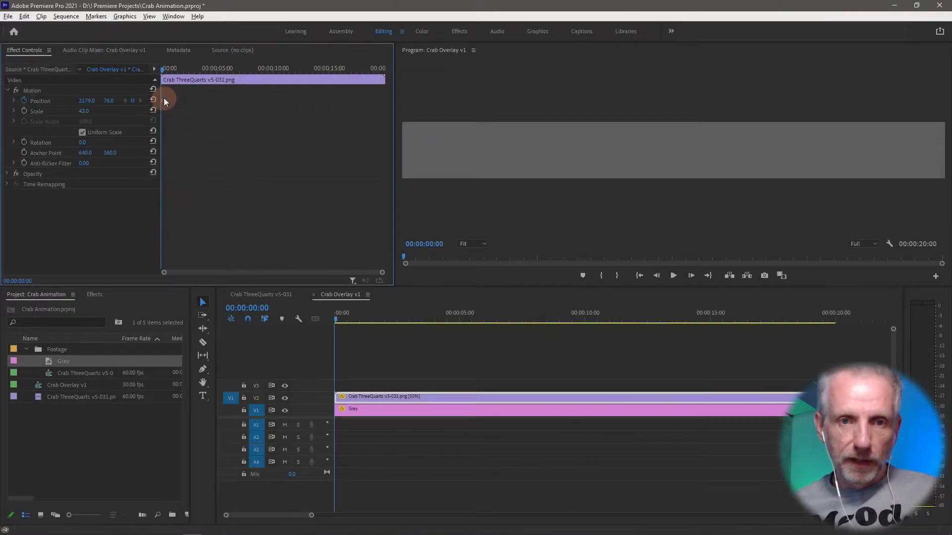
Step: Add a position keyframe at 00:00:19:29 with X set to -216 and play the crab animation from the start
left_click_drag(162, 70, 387, 81)
key("Left")
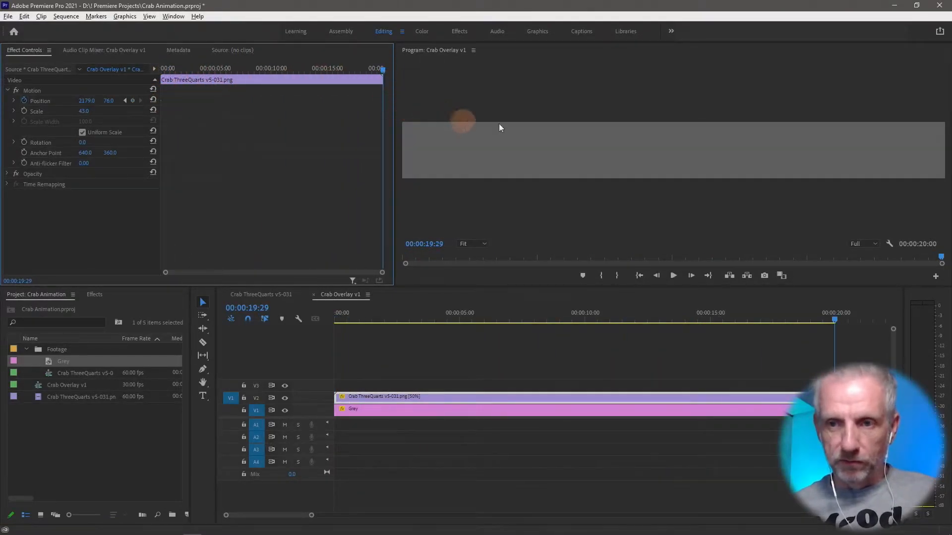
left_click_drag(89, 100, 89, 99)
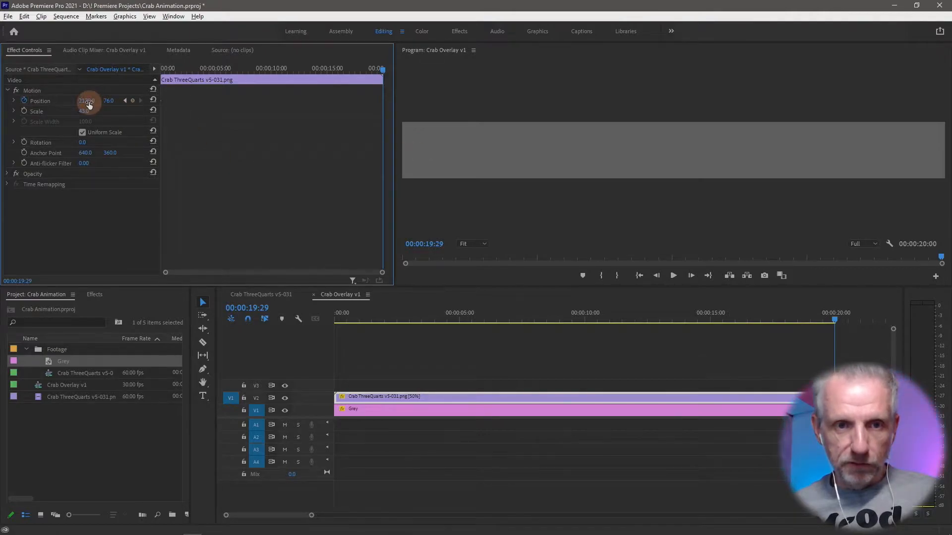
left_click_drag(12, 104, 56, 103)
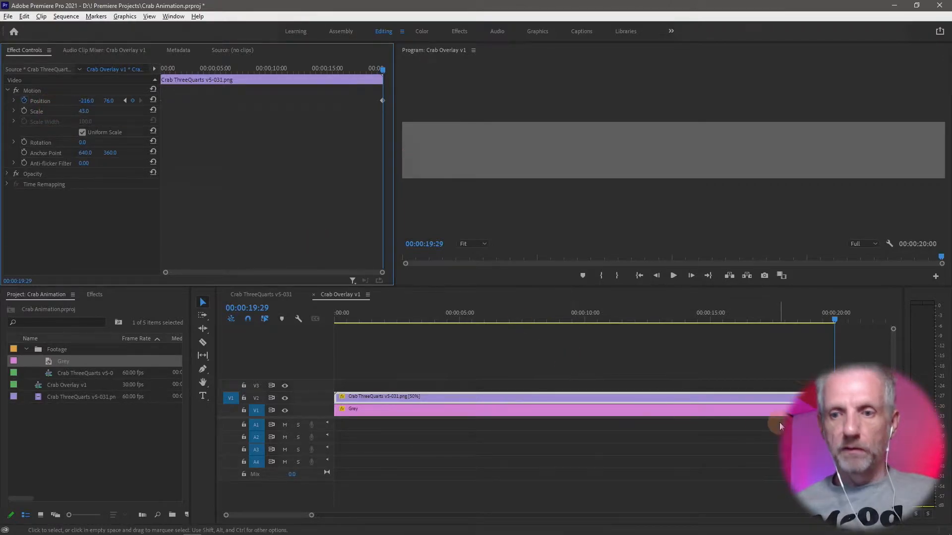
left_click_drag(834, 319, 293, 321)
left_click(493, 337)
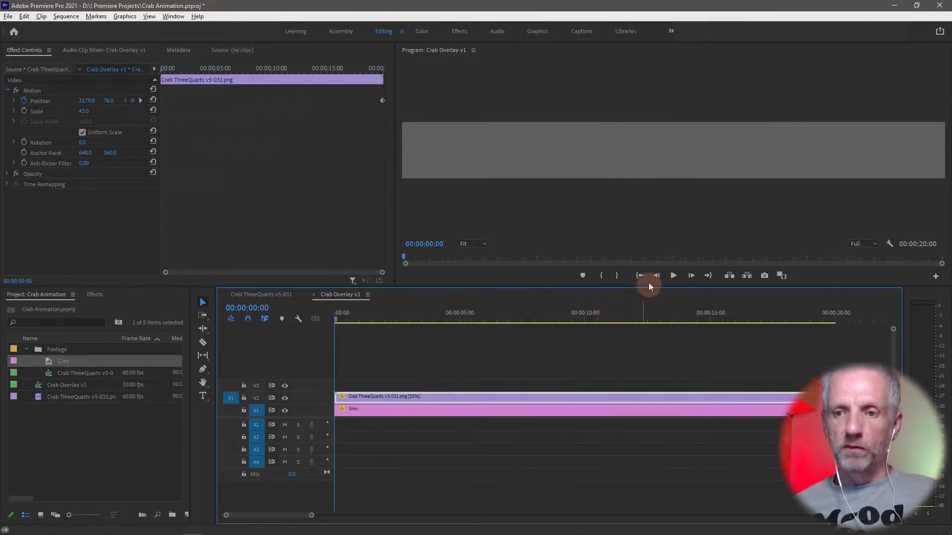
left_click(673, 276)
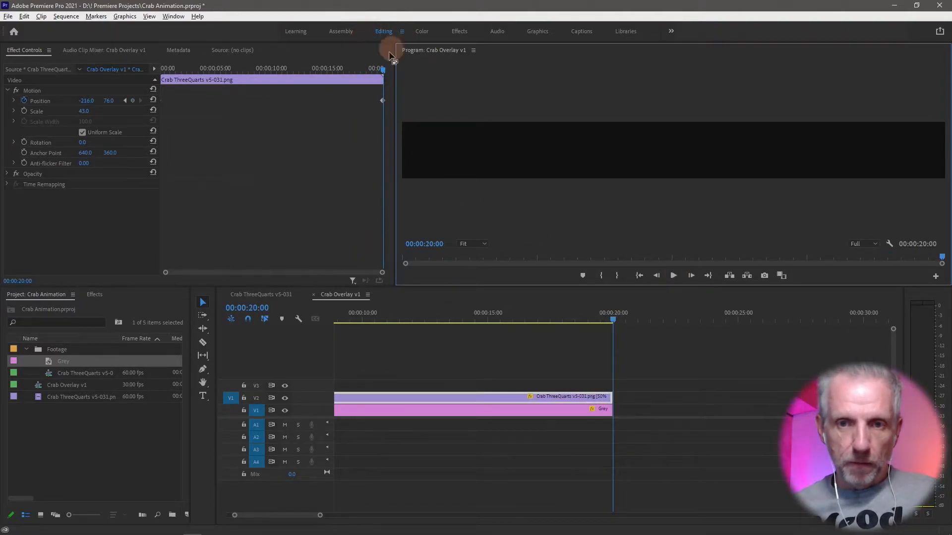
Step: Try adding a crab position keyframe around 00:00:06:28, and delete the ending position keyframe at 00:00:19:29
left_click_drag(382, 69, 273, 102)
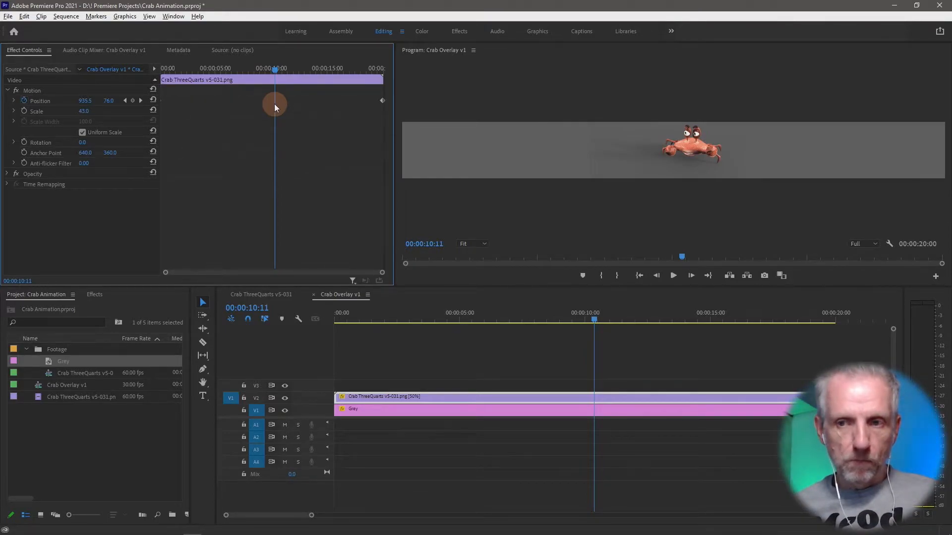
left_click_drag(274, 103, 236, 112)
left_click(132, 101)
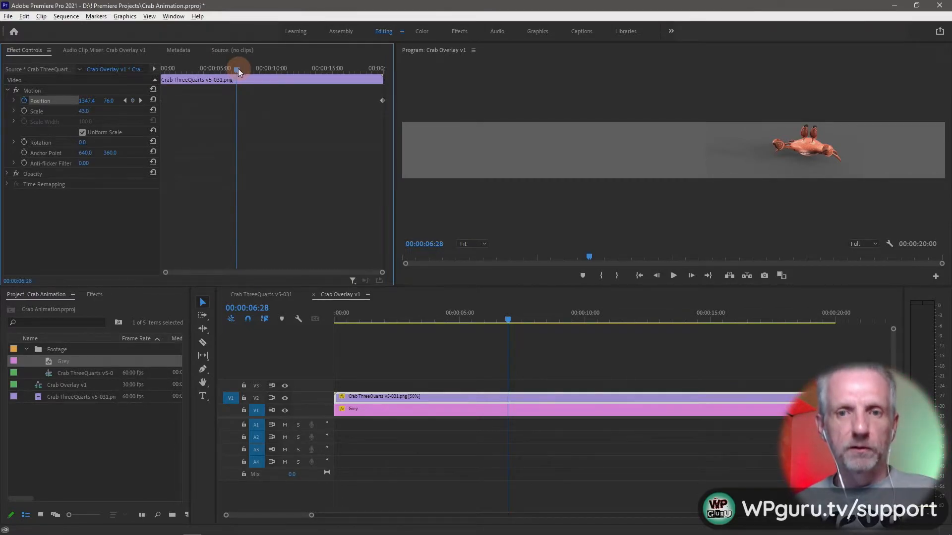
left_click_drag(396, 105, 367, 101)
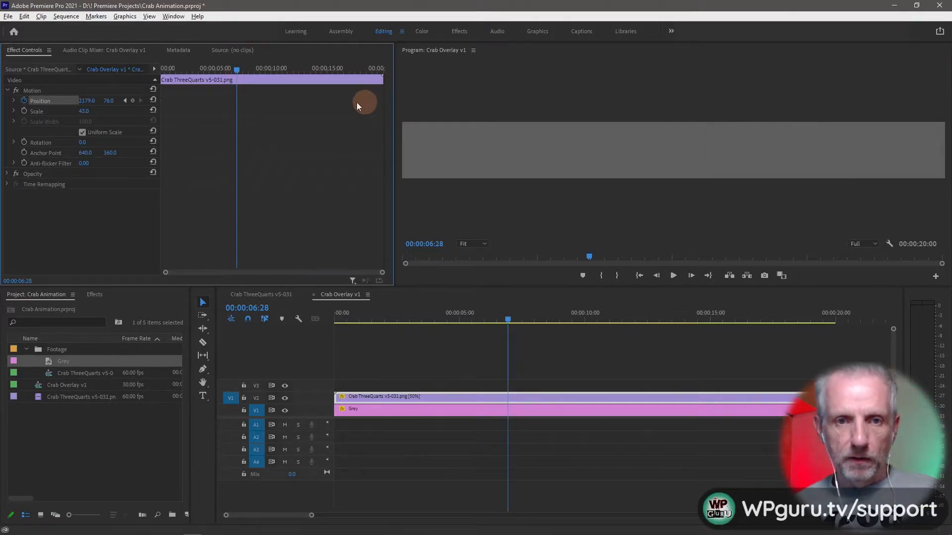
Step: Add a crab position keyframe at 00:00:05:21 and set its position to 760, 76
mouse_move(236, 70)
left_mouse_down()
mouse_move(110, 84)
mouse_move(225, 72)
left_mouse_up()
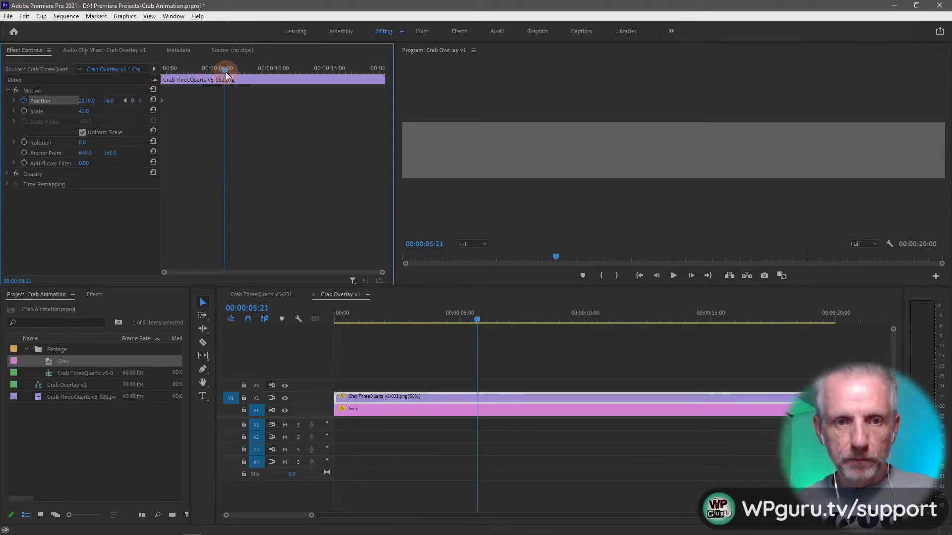
left_click(134, 101)
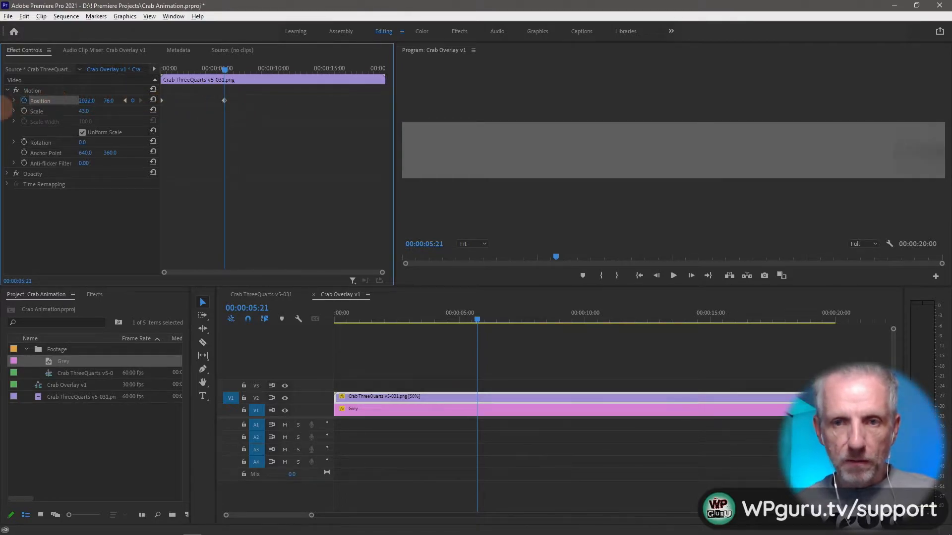
left_click_drag(5, 105, 52, 105)
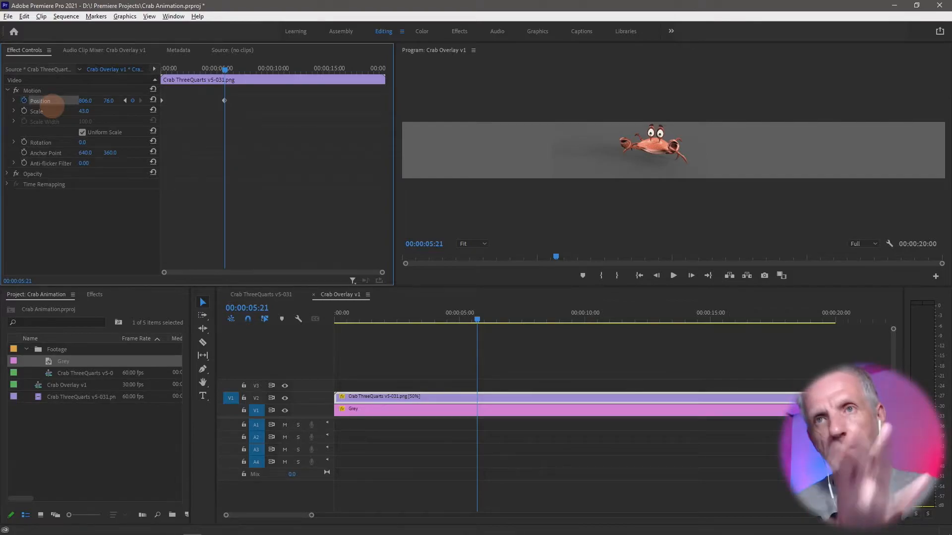
left_click_drag(52, 104, 35, 114)
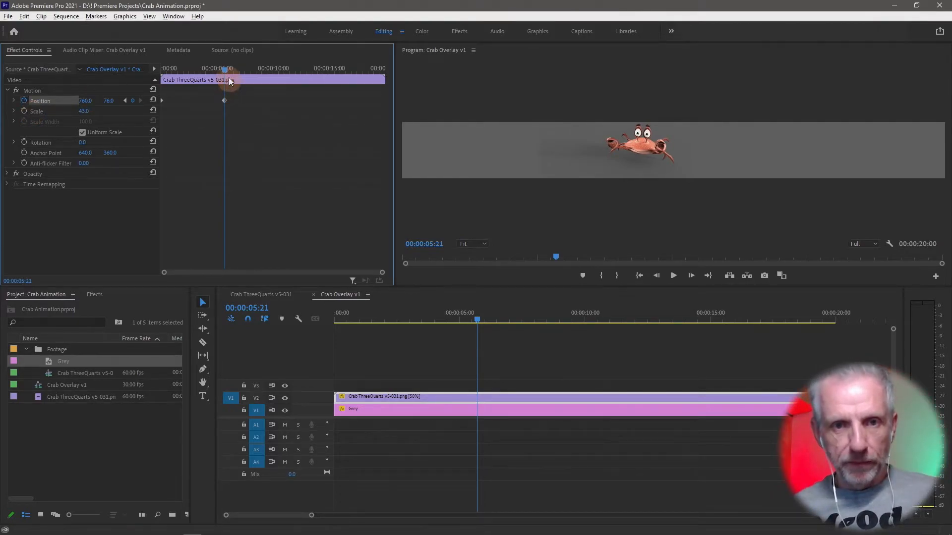
Step: Play the sequence from the start to check the crab's entrance and stop
left_click_drag(224, 75, 153, 81)
key("space")
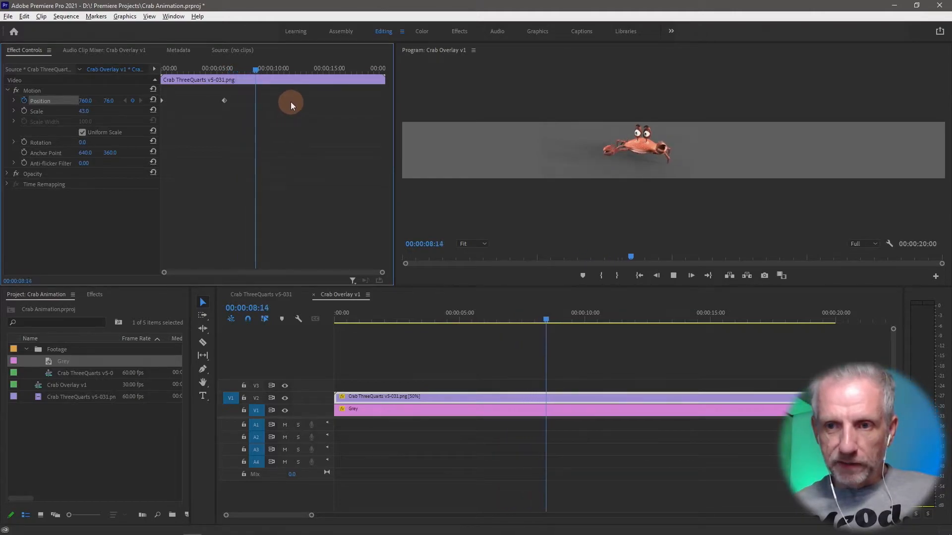
key("space")
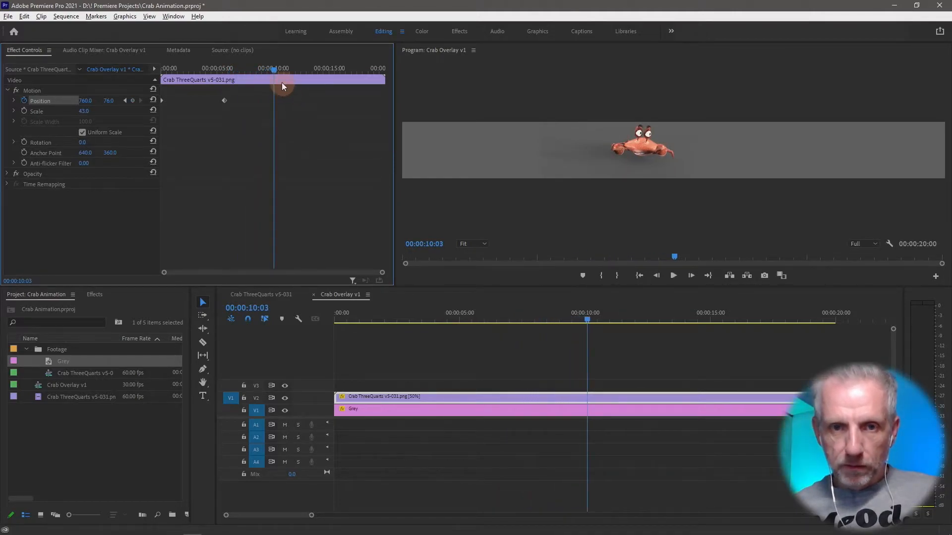
Step: Add crab position keyframes with X at 653 at 00:00:09:12 and X at -233 at 00:00:19:29
mouse_move(274, 70)
left_mouse_down()
mouse_move(243, 70)
mouse_move(267, 73)
left_mouse_up()
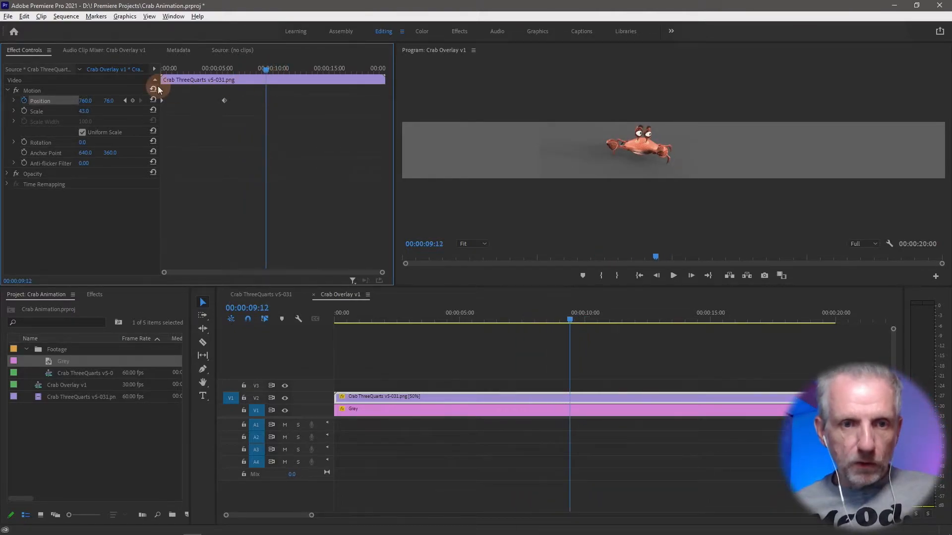
left_click_drag(85, 101, 55, 106)
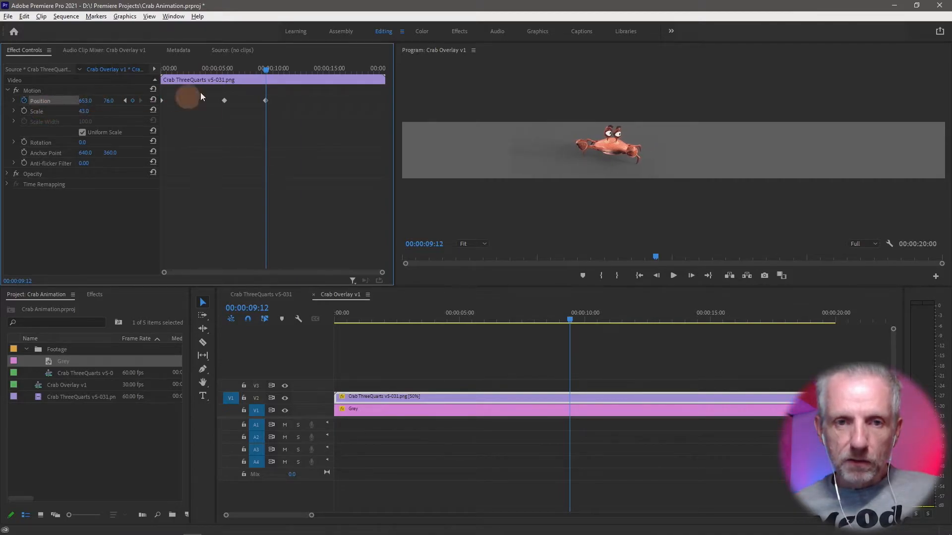
left_click_drag(268, 70, 414, 78)
left_click(388, 68)
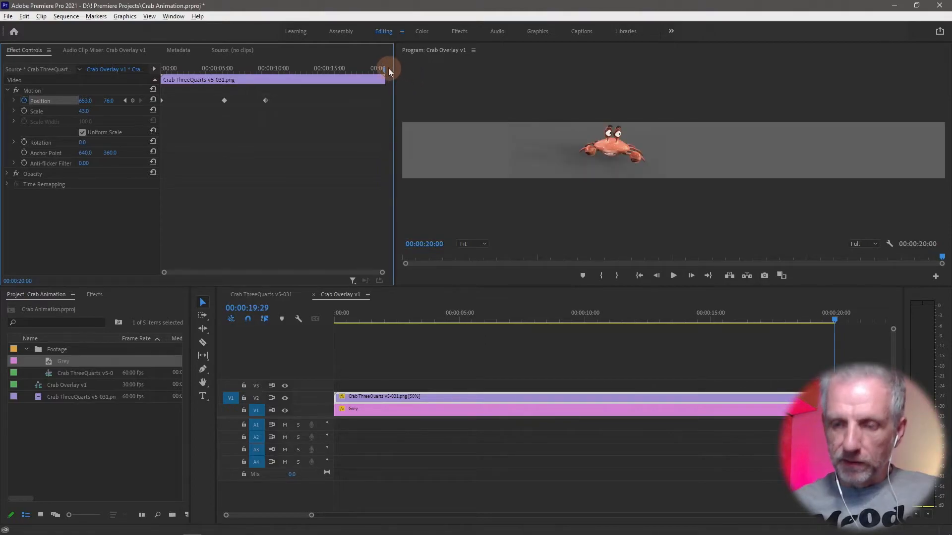
left_click_drag(85, 99, 486, 304)
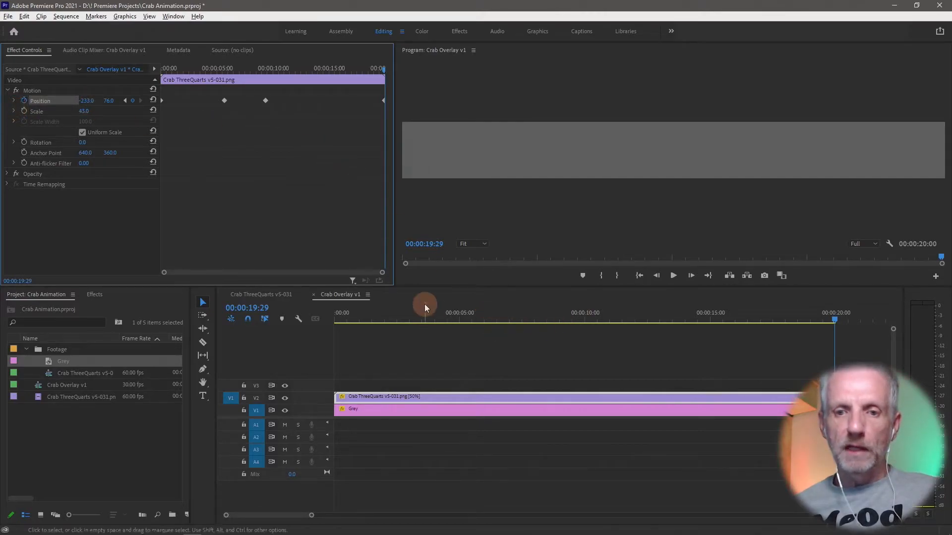
Step: Preview the full crab animation and move the final position keyframe to 00:00:15:02 for a faster exit
key("space")
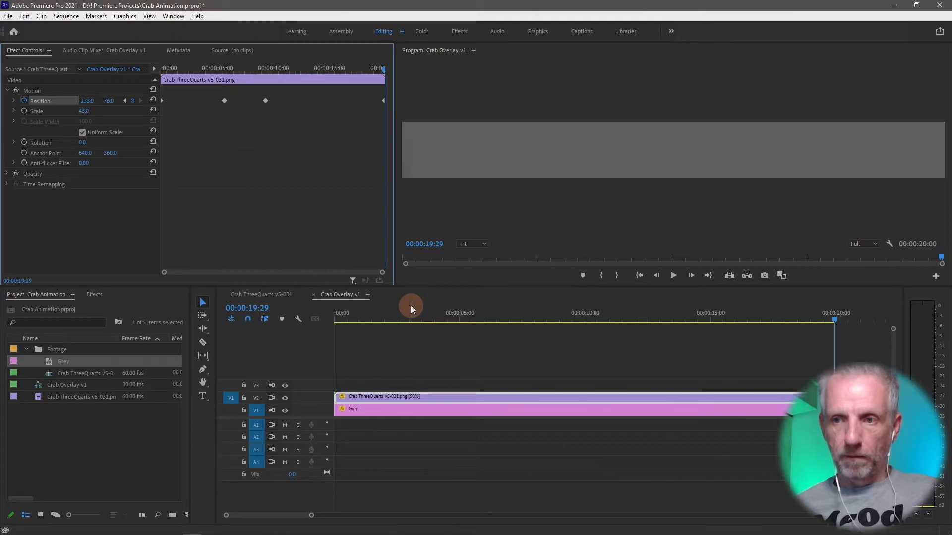
key("space")
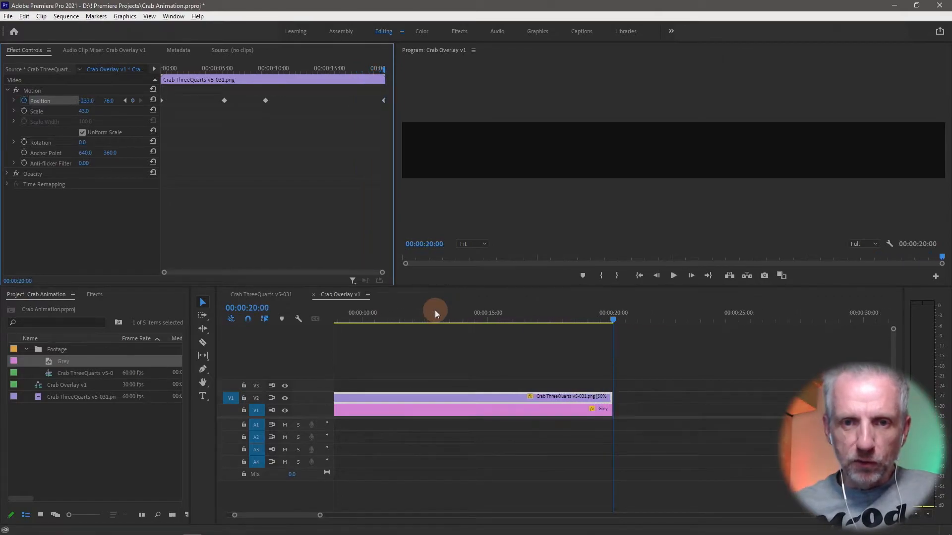
left_click_drag(569, 315, 712, 331)
left_click(381, 146)
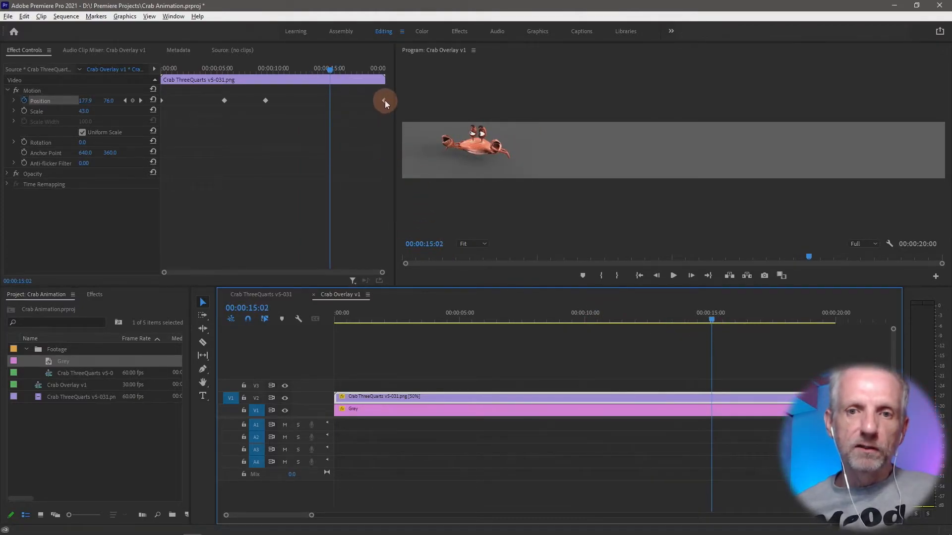
left_click_drag(384, 100, 336, 108)
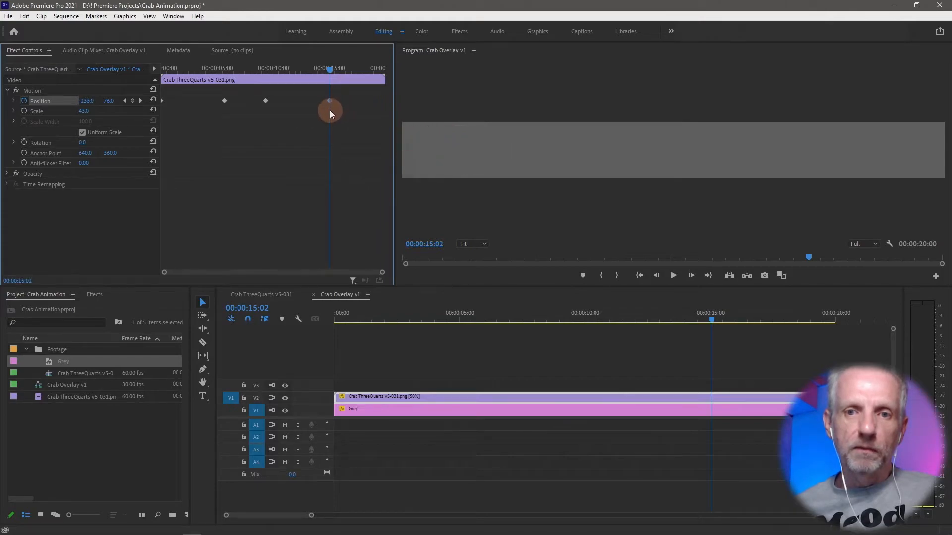
Step: Move the crab's third position keyframe to about the 12-second mark, previewing the motion before and after
left_click_drag(706, 322, 455, 329)
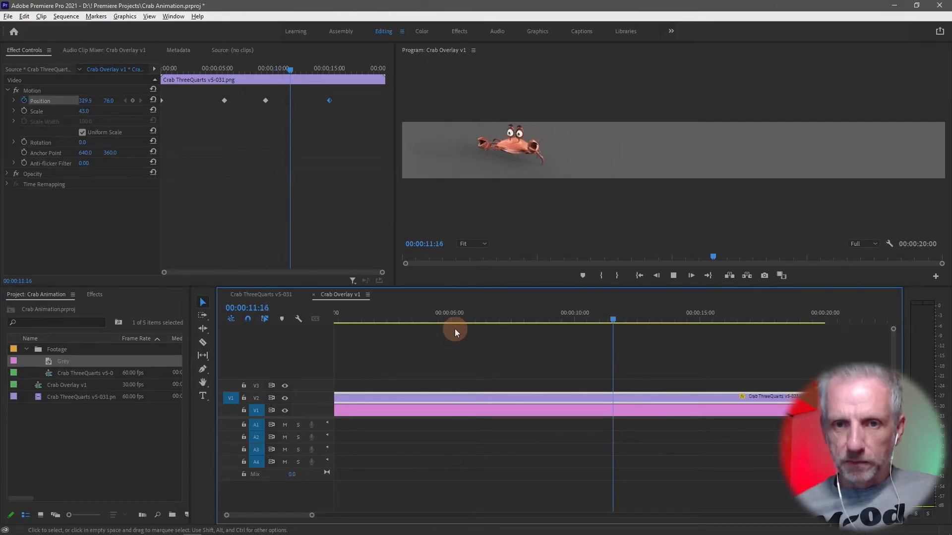
key("space")
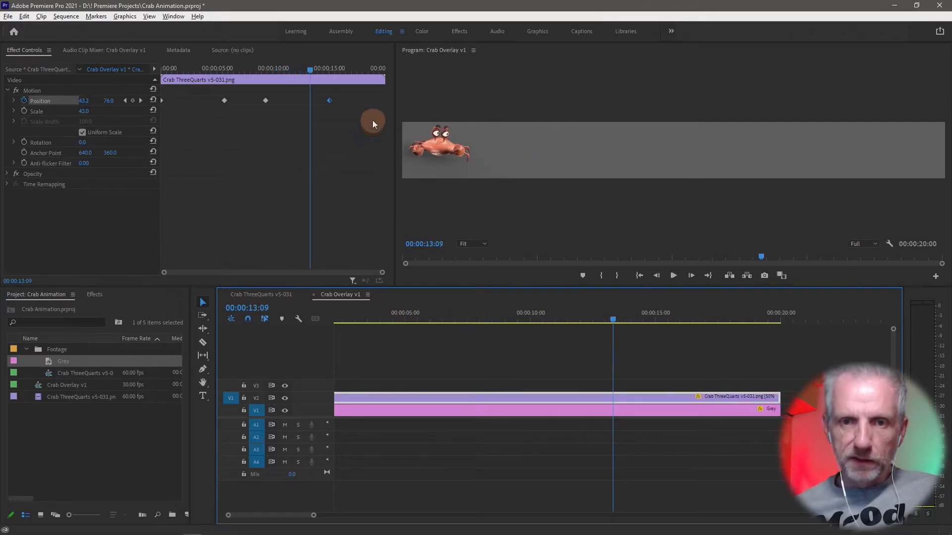
left_click_drag(266, 99, 293, 102)
left_click(311, 75)
left_click_drag(308, 69, 200, 95)
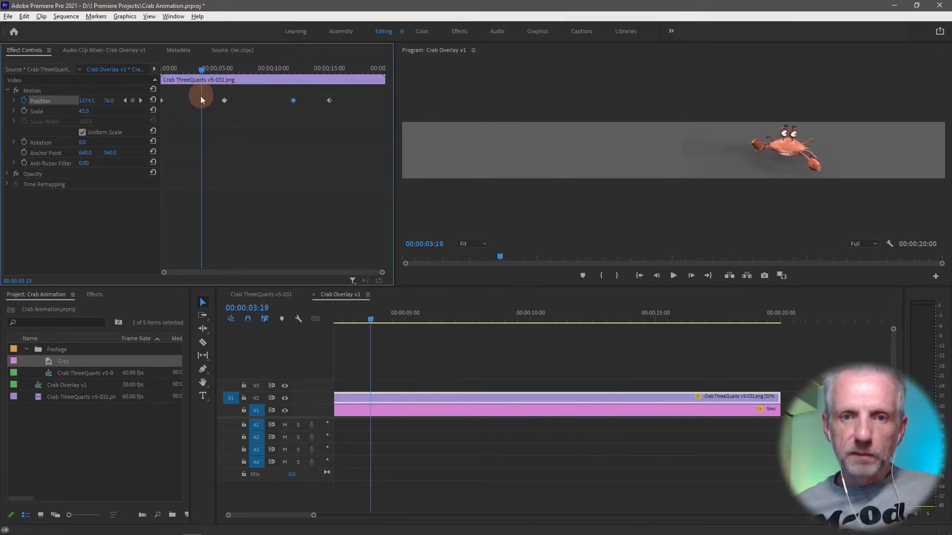
key("space")
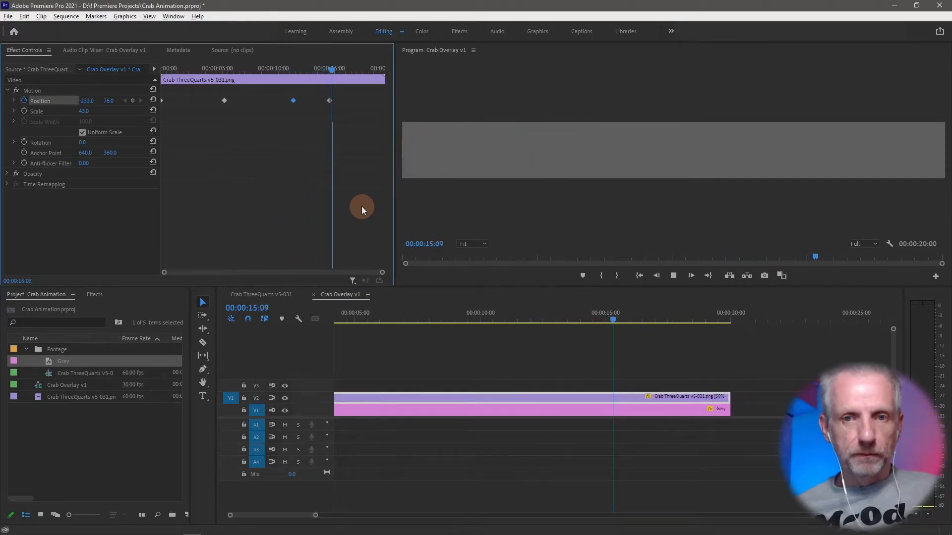
key("space")
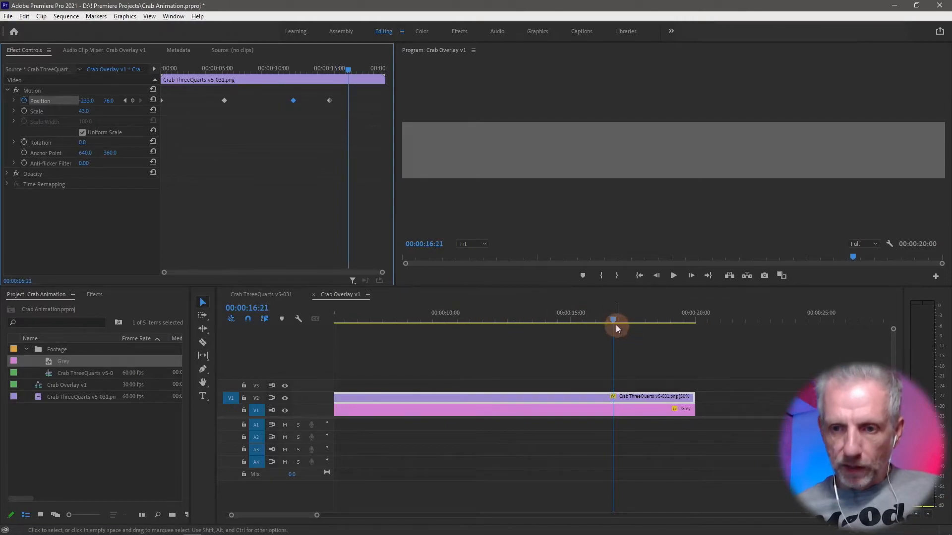
Step: Trim the ends of the crab and Grey clips to 00:00:15:01 and fit the shortened sequence in the timeline
mouse_move(588, 320)
left_mouse_down()
mouse_move(537, 319)
mouse_move(570, 320)
left_mouse_up()
key("w")
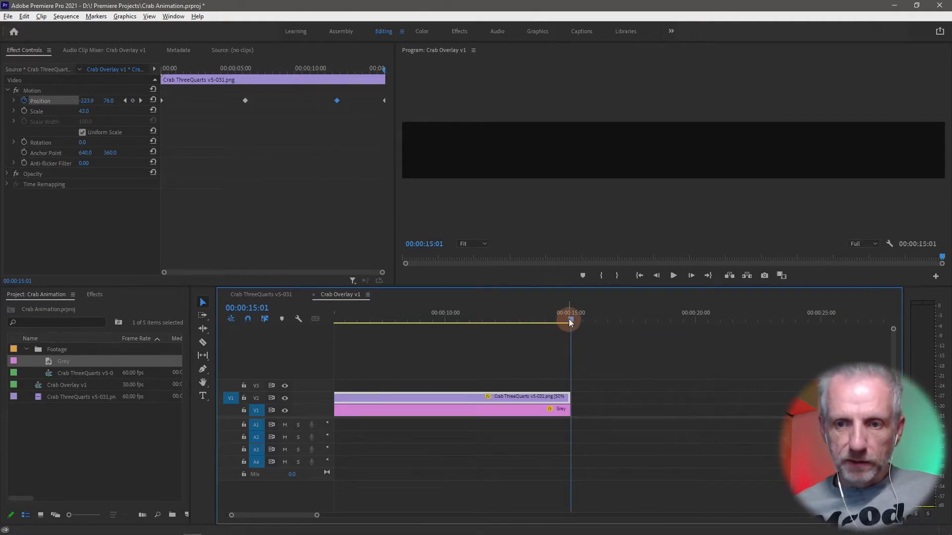
left_click_drag(491, 325, 318, 367)
key("backslash")
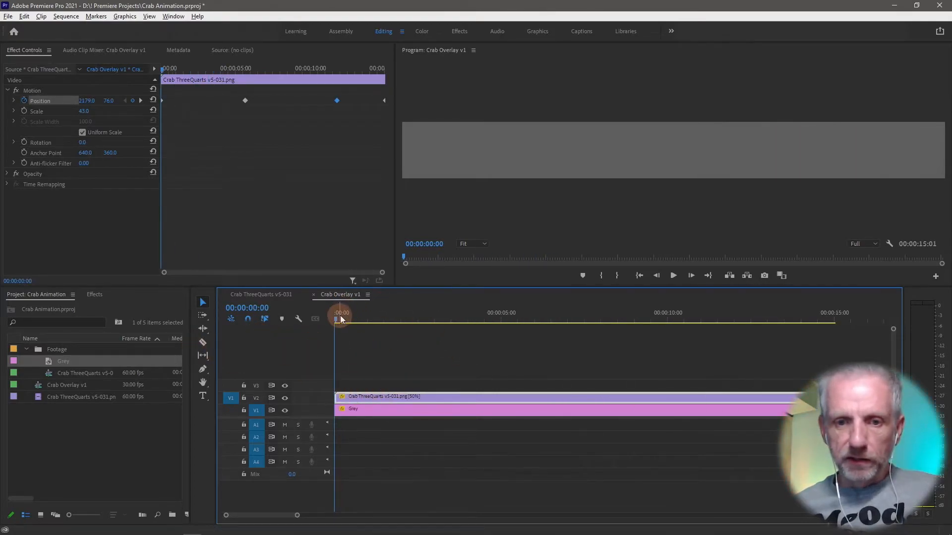
Step: Set the temporal interpolation of the crab's two middle position keyframes to Auto Bezier and preview the animation
left_click_drag(338, 322, 491, 328)
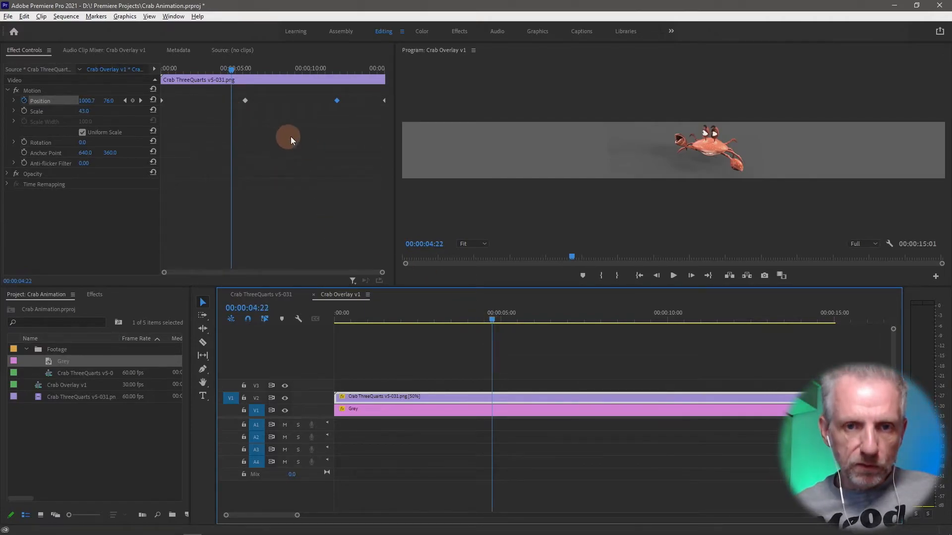
left_click_drag(354, 124, 241, 90)
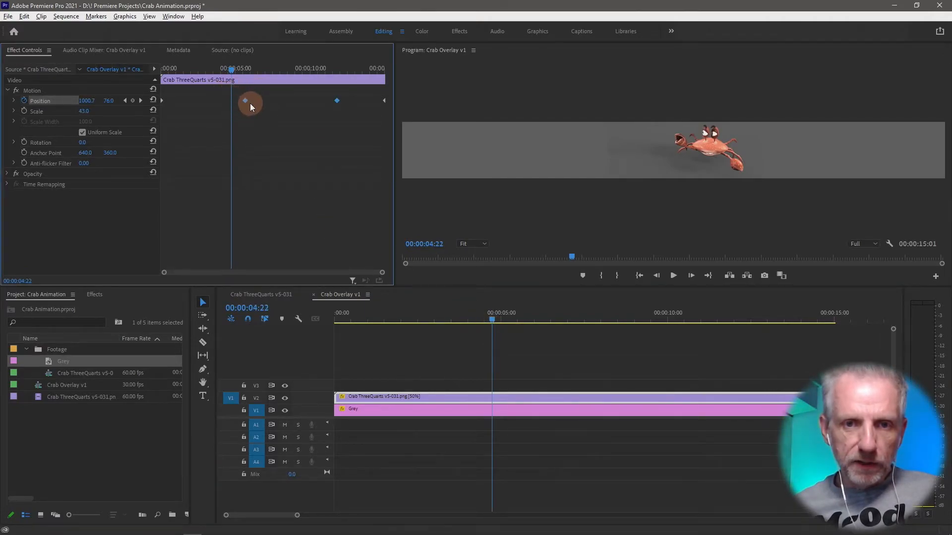
right_click(244, 102)
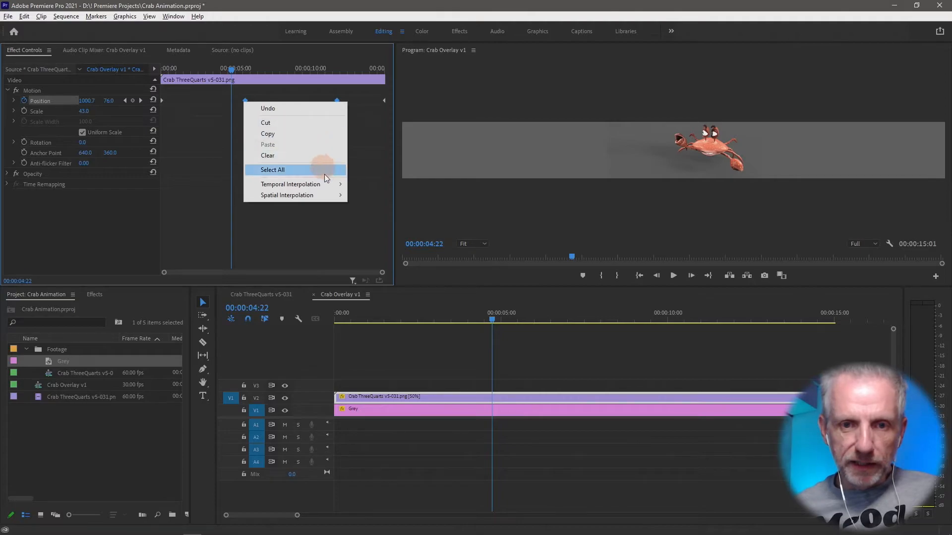
mouse_move(330, 189)
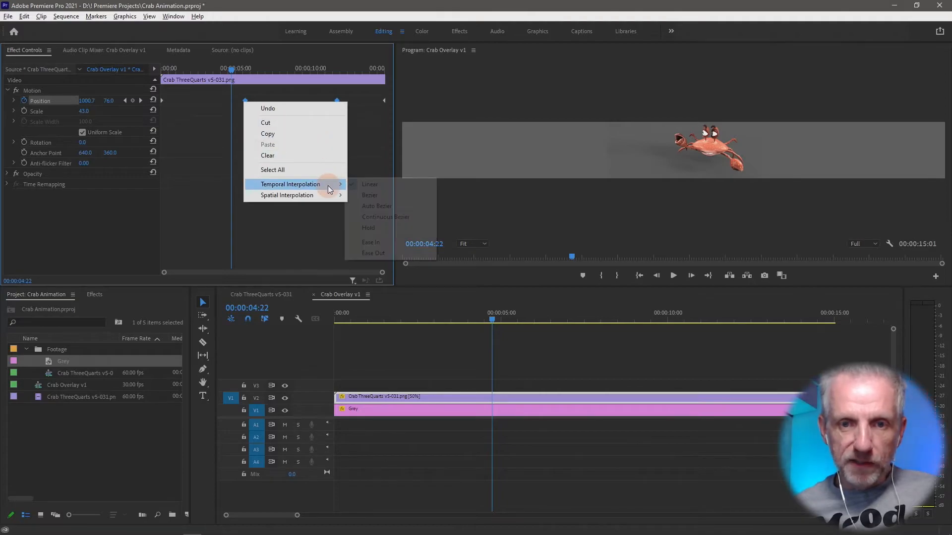
left_click(418, 204)
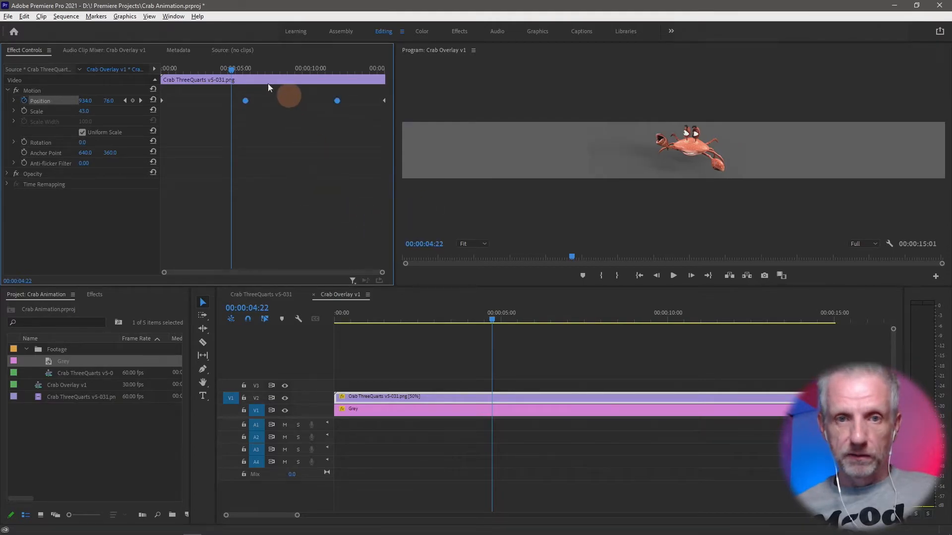
left_click_drag(230, 75, 140, 74)
key("space")
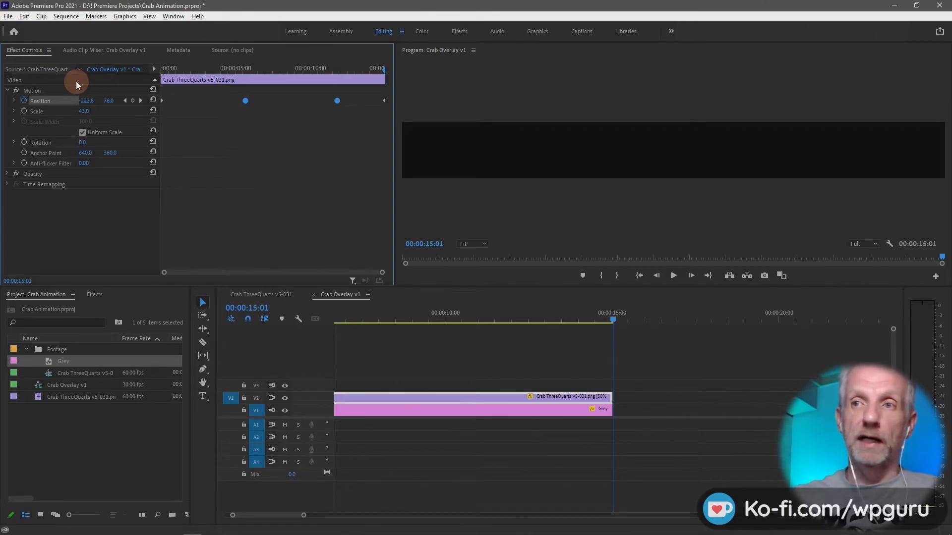
key("space")
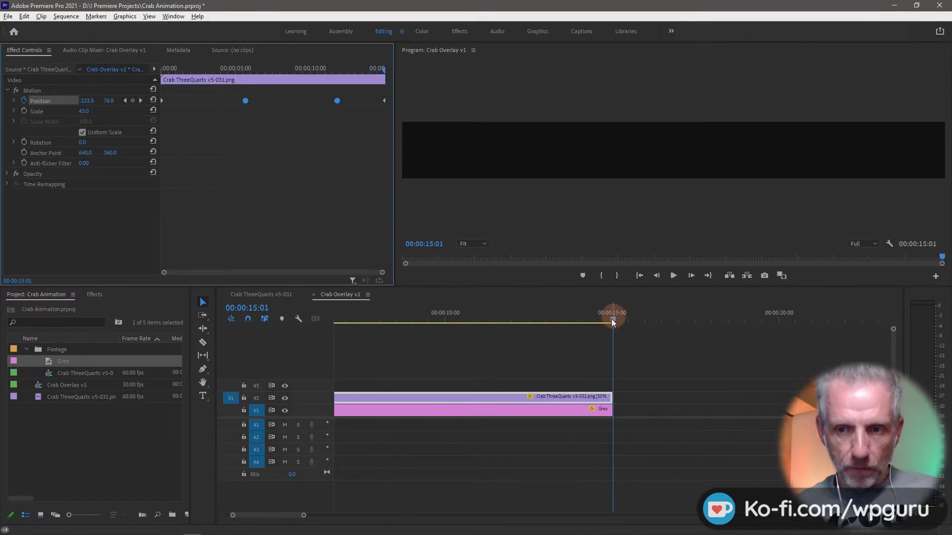
key("space")
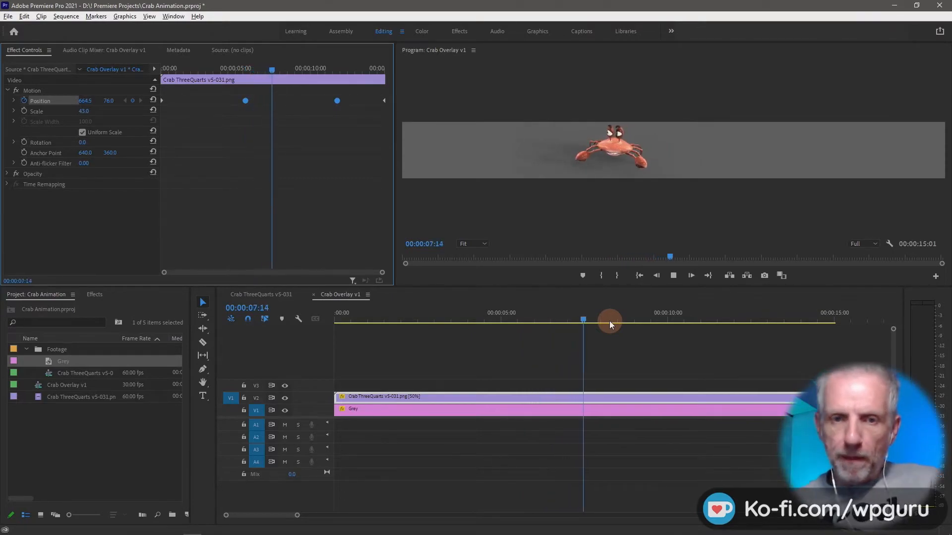
key("space")
Step: Try shifting the crab's two middle position keyframes and the final one about two seconds earlier, and preview the motion
left_click_drag(279, 69, 395, 116)
left_click(163, 100)
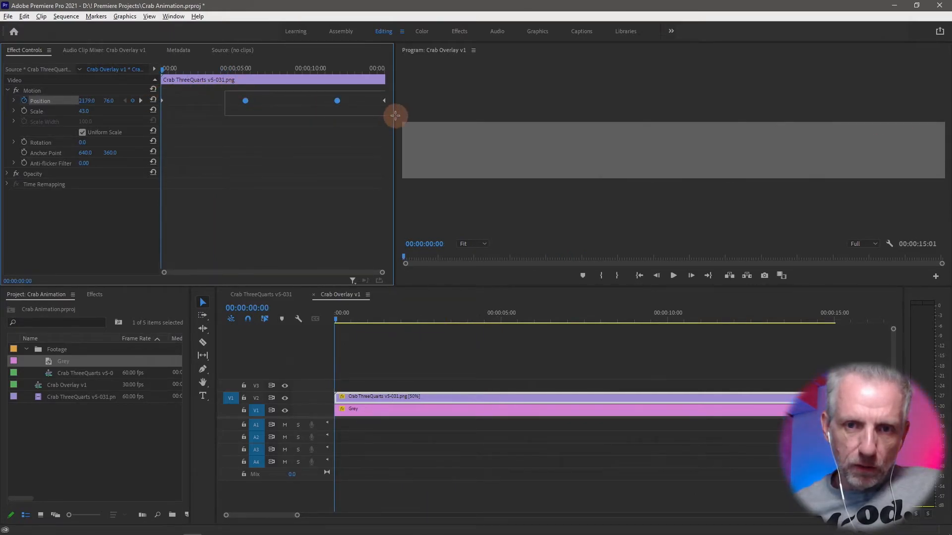
left_click_drag(339, 102, 305, 106)
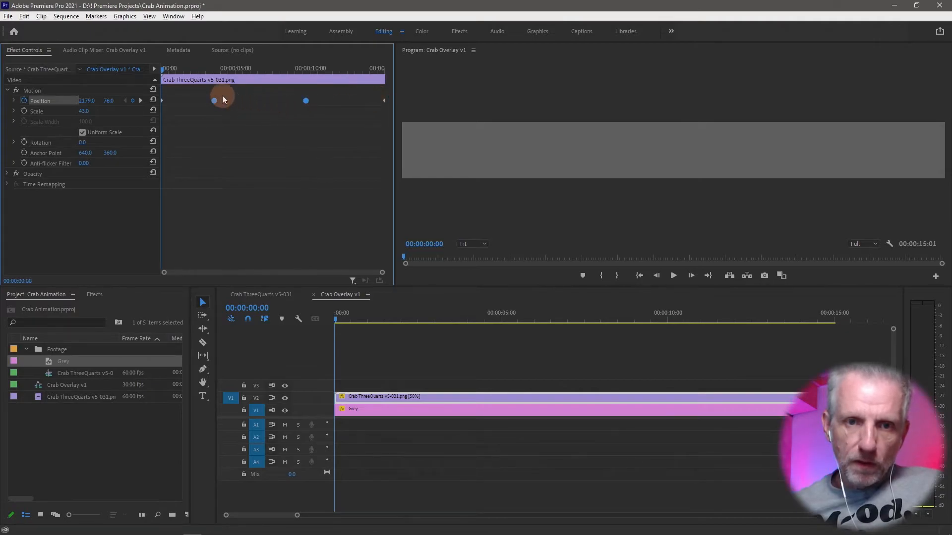
left_click_drag(383, 101, 351, 109)
key("space")
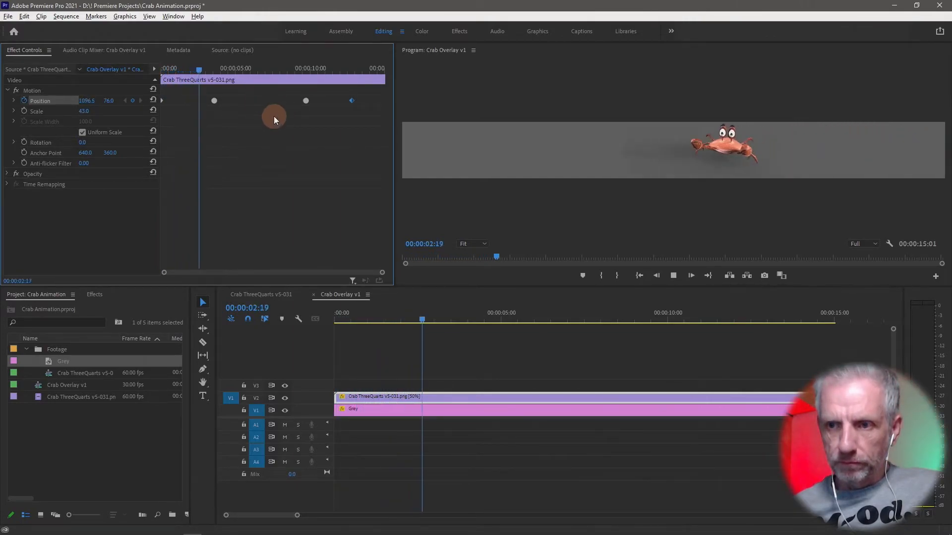
key("space")
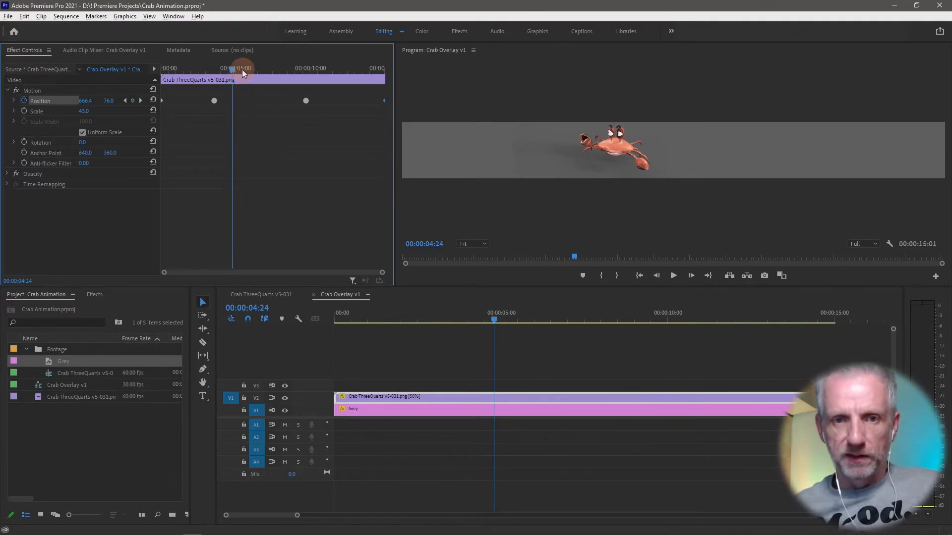
Step: Replay the crab's entrance, undo the shift of the two middle position keyframes, and preview the motion again
left_click_drag(231, 73, 103, 76)
key("space")
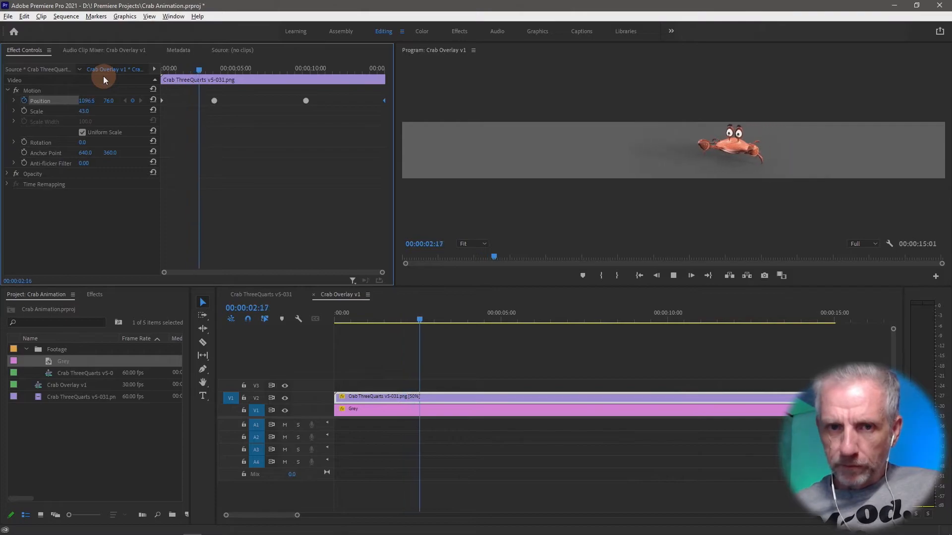
key("space")
key("ctrl+z")
left_click_drag(203, 69, 79, 88)
key("space")
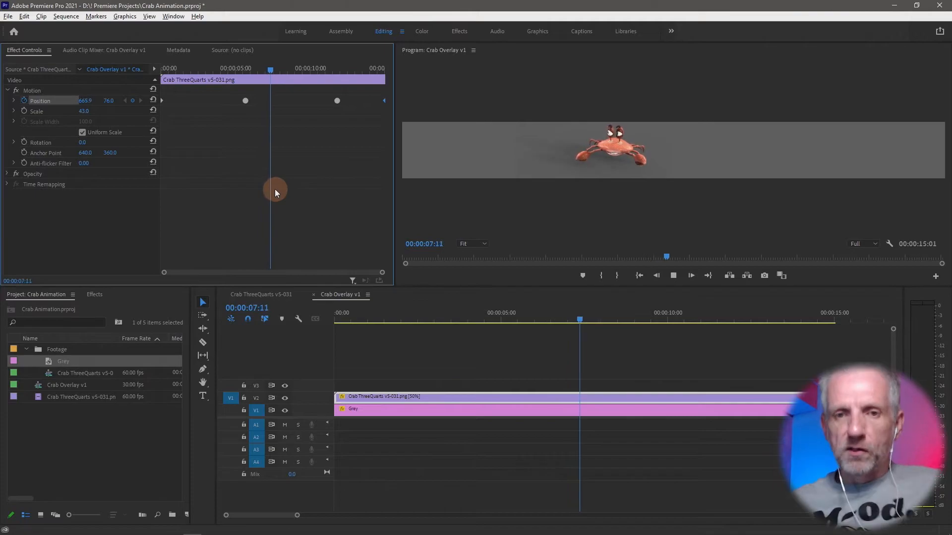
key("space")
Step: Change the temporal interpolation of the crab's two middle position keyframes to Continuous Bezier and play the sequence
left_click_drag(350, 120, 212, 88)
right_click(246, 102)
mouse_move(302, 180)
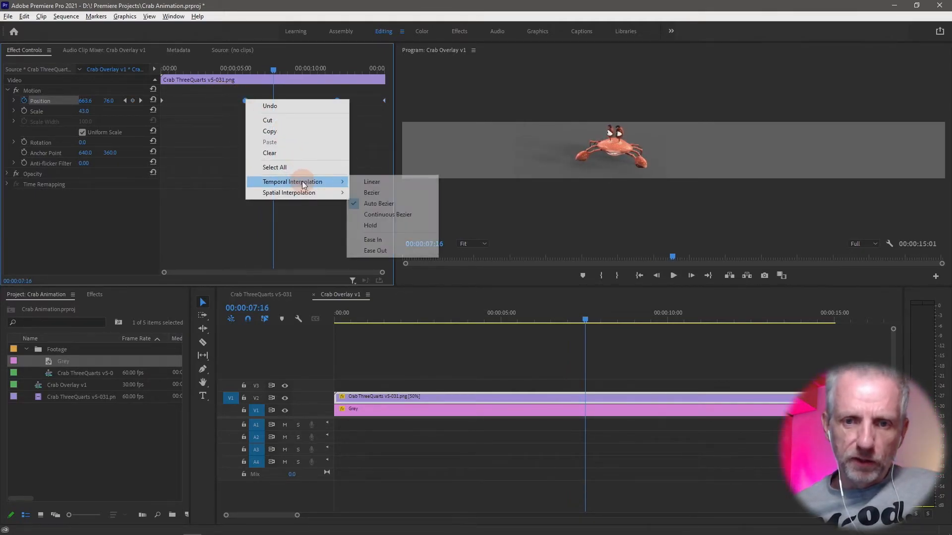
left_click(417, 215)
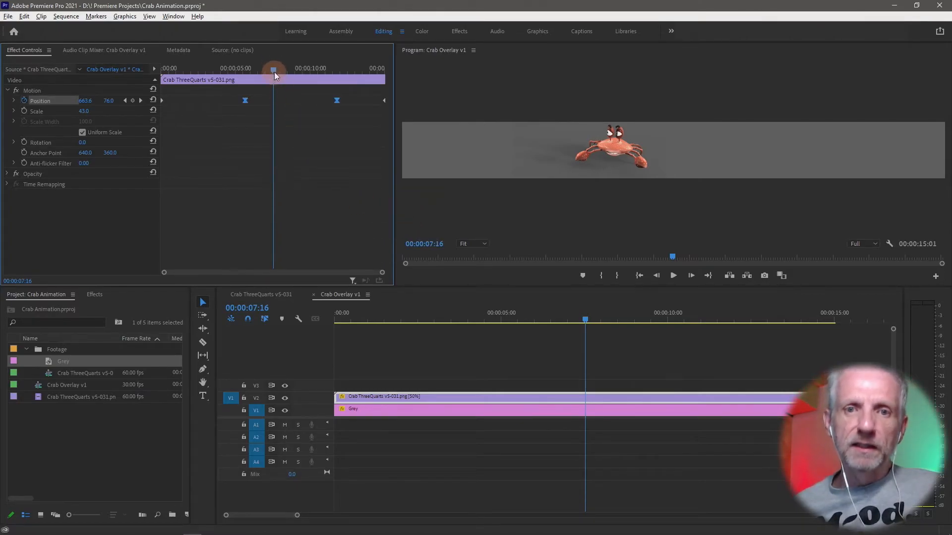
left_click_drag(275, 72, 125, 85)
key("space")
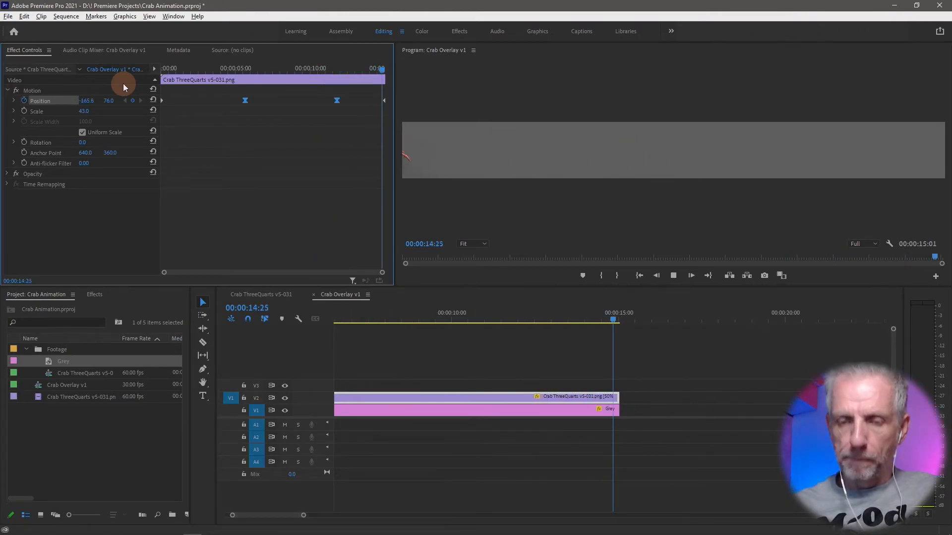
Step: Set both middle position keyframes of the crab to Bezier temporal interpolation and preview the sequence from the start
mouse_move(231, 72)
left_mouse_down()
mouse_move(183, 73)
mouse_move(232, 76)
mouse_move(223, 80)
left_mouse_up()
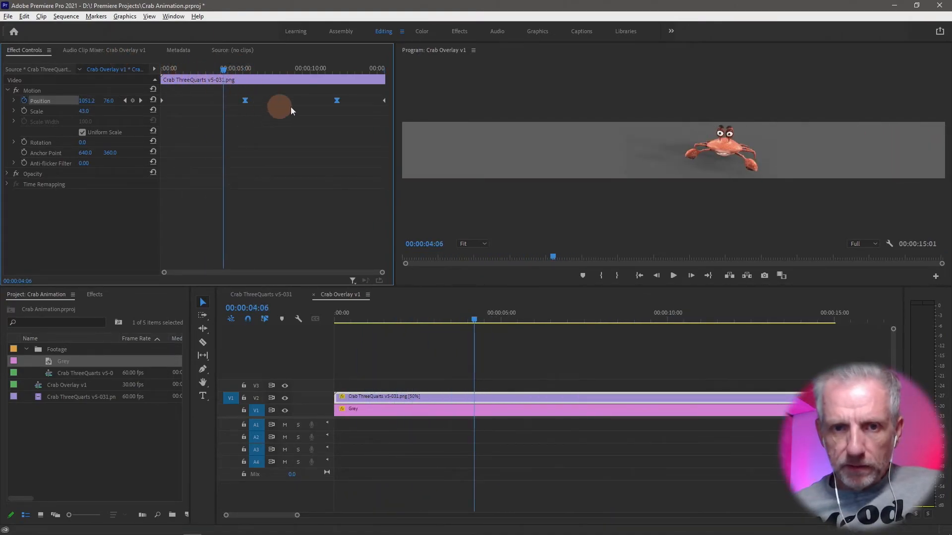
right_click(335, 100)
mouse_move(415, 182)
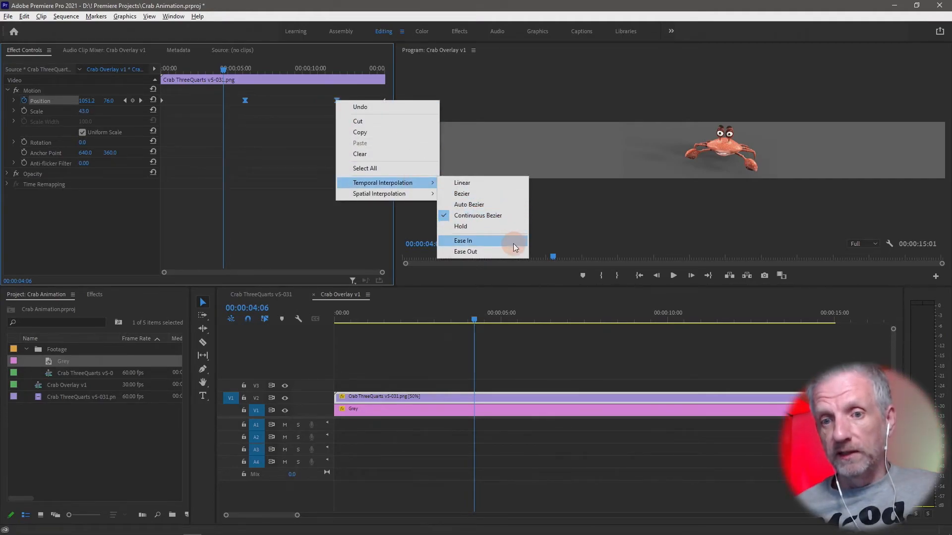
left_click(510, 194)
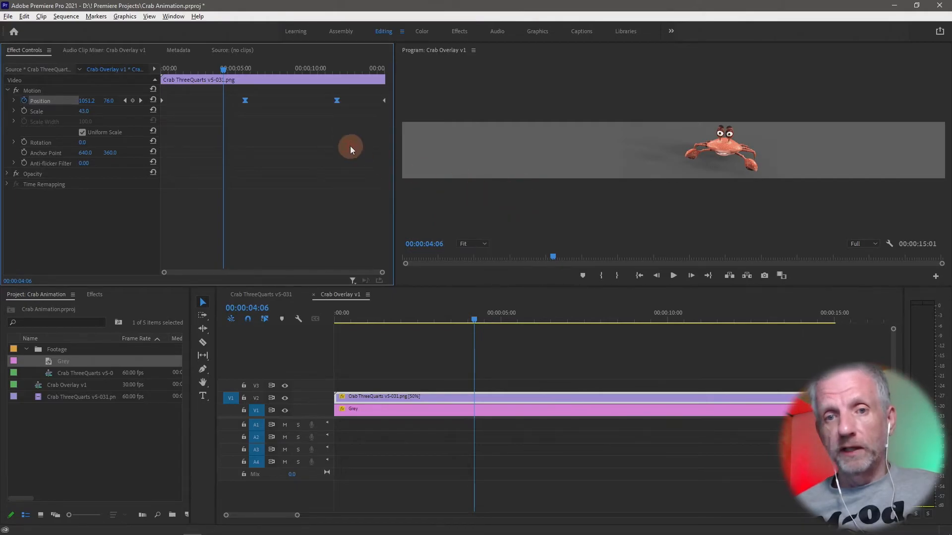
left_click_drag(225, 69, 163, 70)
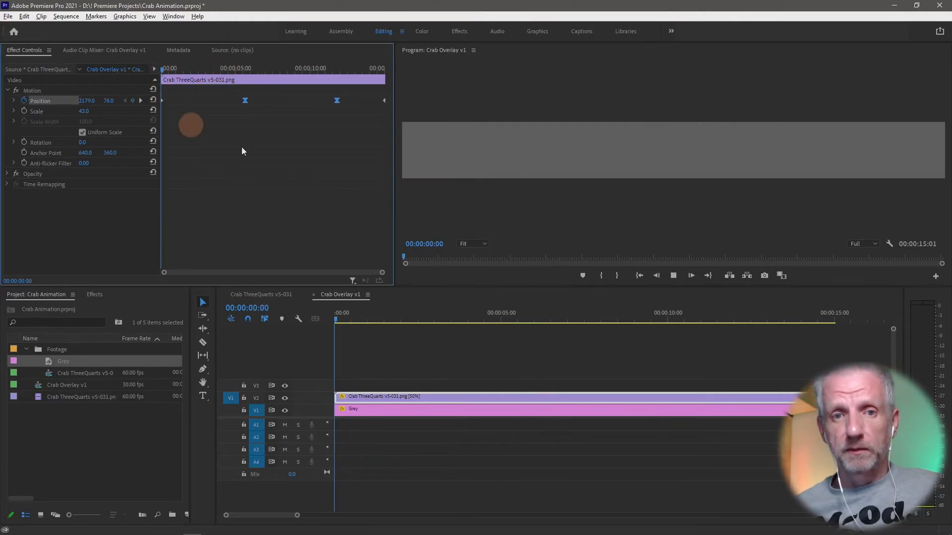
key("space")
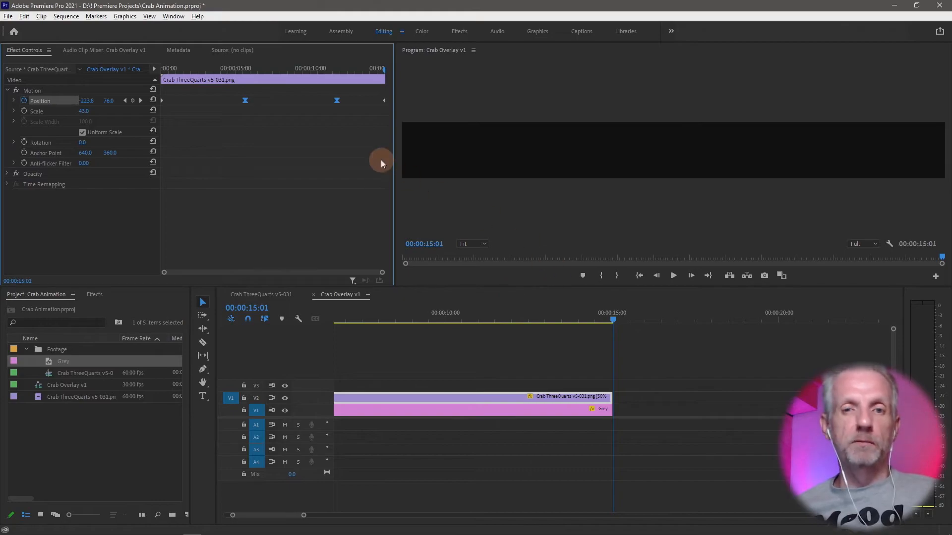
Step: Save the project and turn off the output of track V1 holding the Grey clip, checking the crab at 00:00:04:00
left_click_drag(376, 78, 94, 85)
key("ctrl+s")
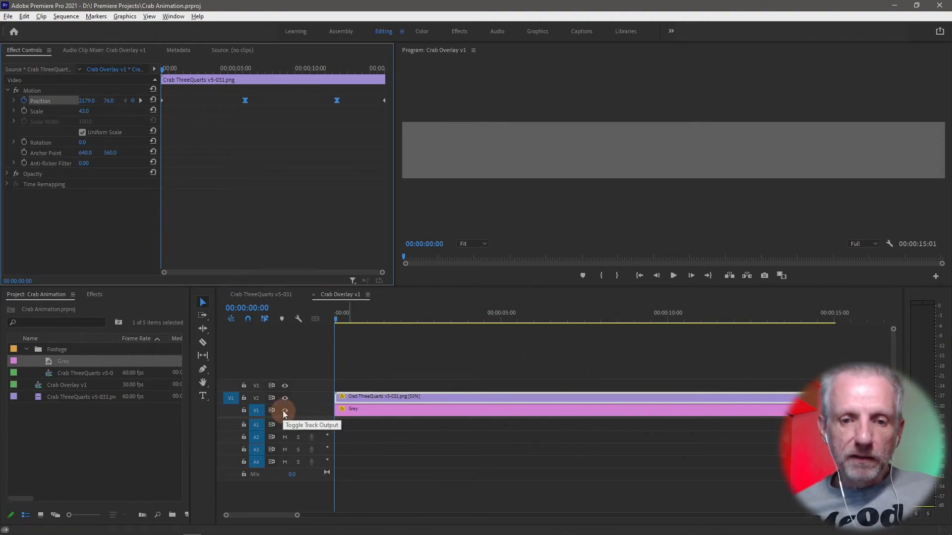
left_click_drag(343, 70, 232, 103)
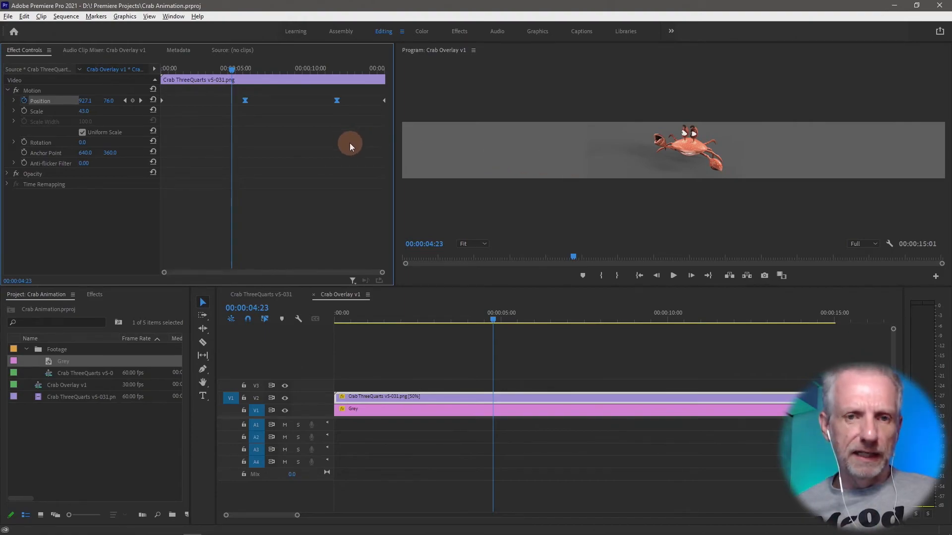
left_click(285, 410)
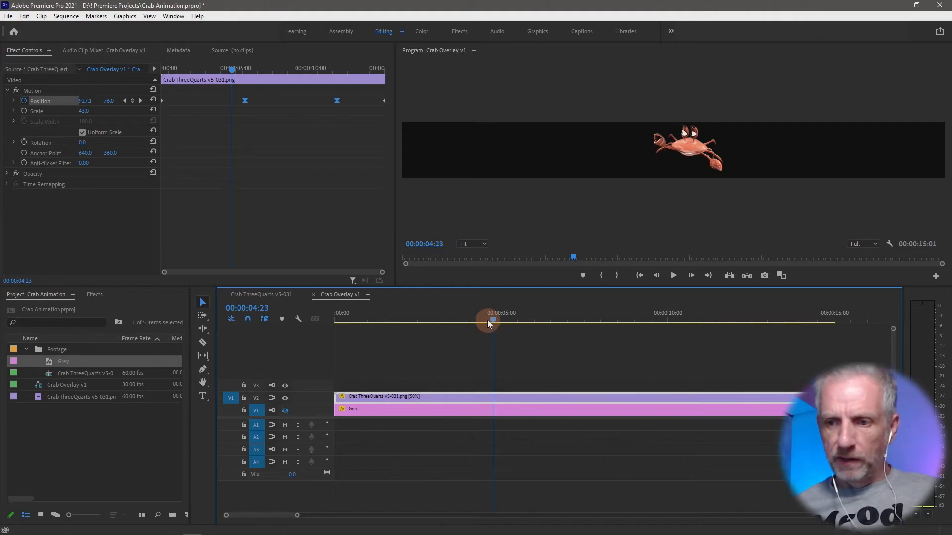
left_click_drag(491, 322, 467, 320)
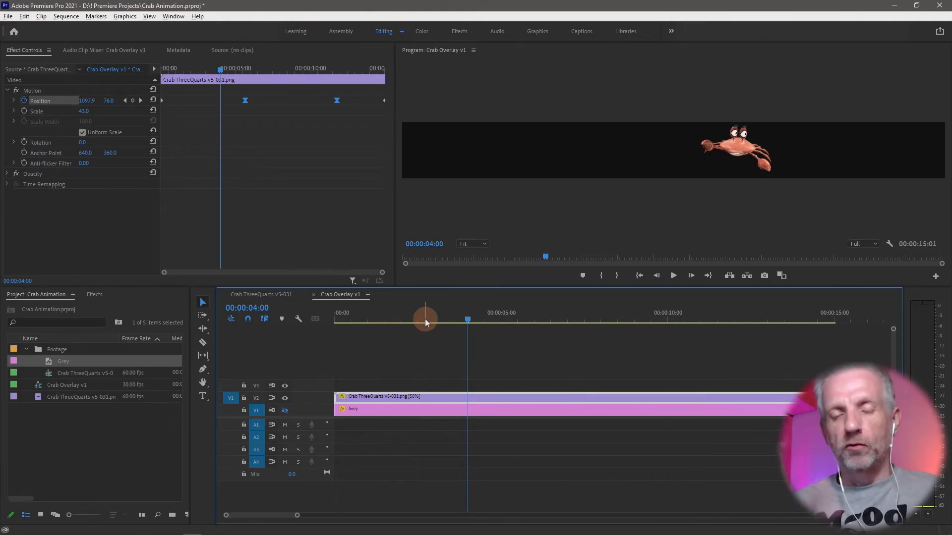
Step: Open the export settings for the overlay sequence and try the Apple ProRes MXF OP1a format with audio export disabled
key("ctrl+m")
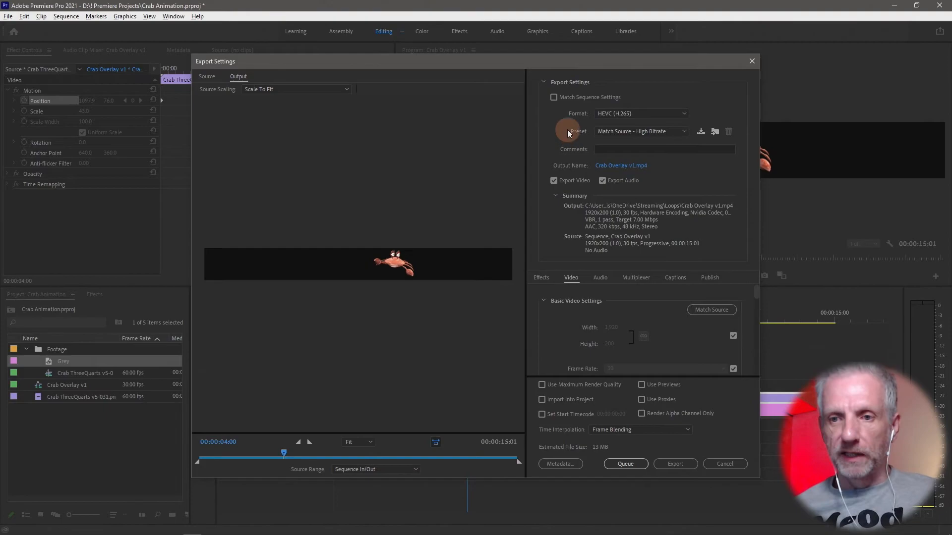
left_click_drag(581, 63, 408, 37)
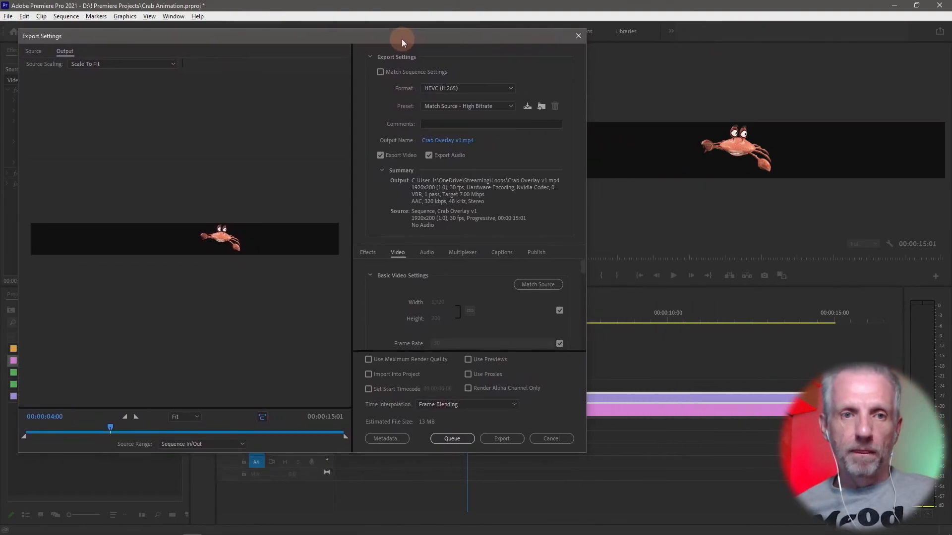
left_click(510, 91)
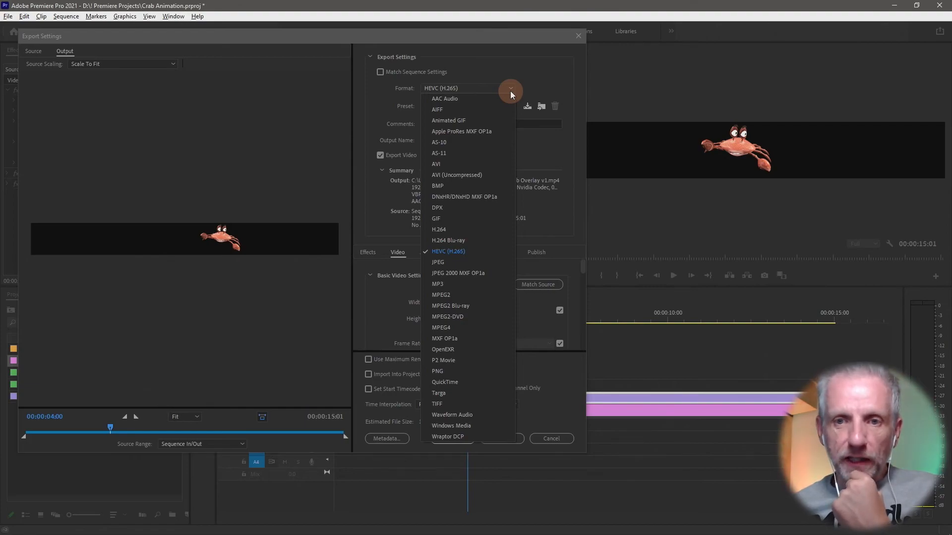
left_click(494, 131)
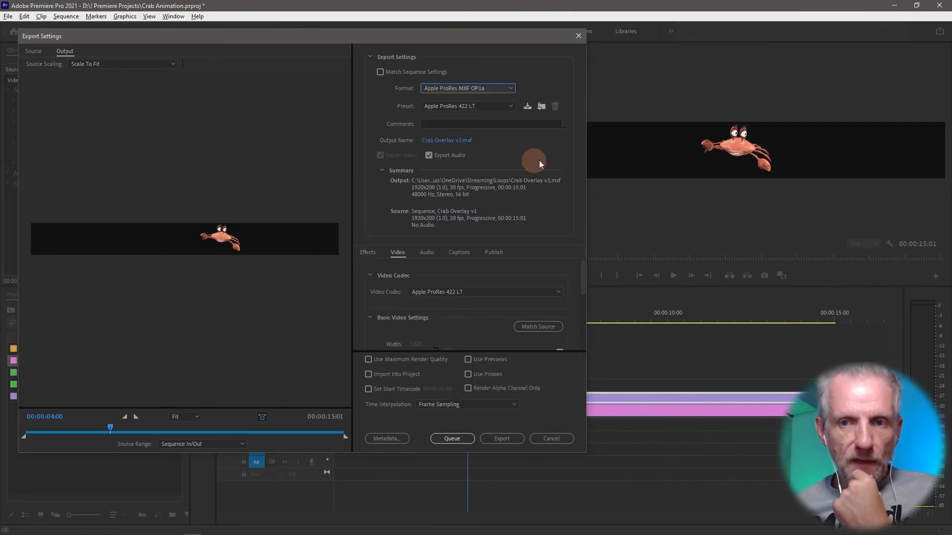
left_click(429, 155)
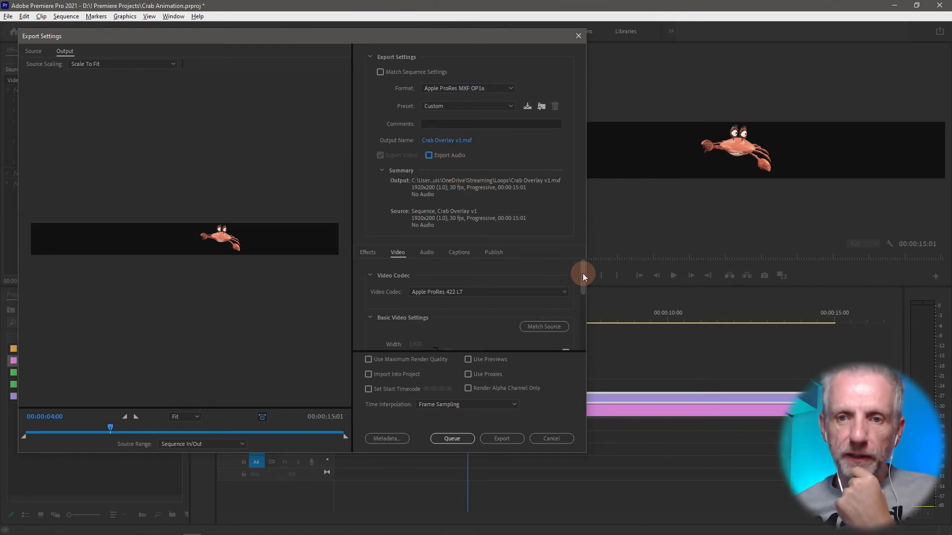
left_click_drag(582, 273, 583, 333)
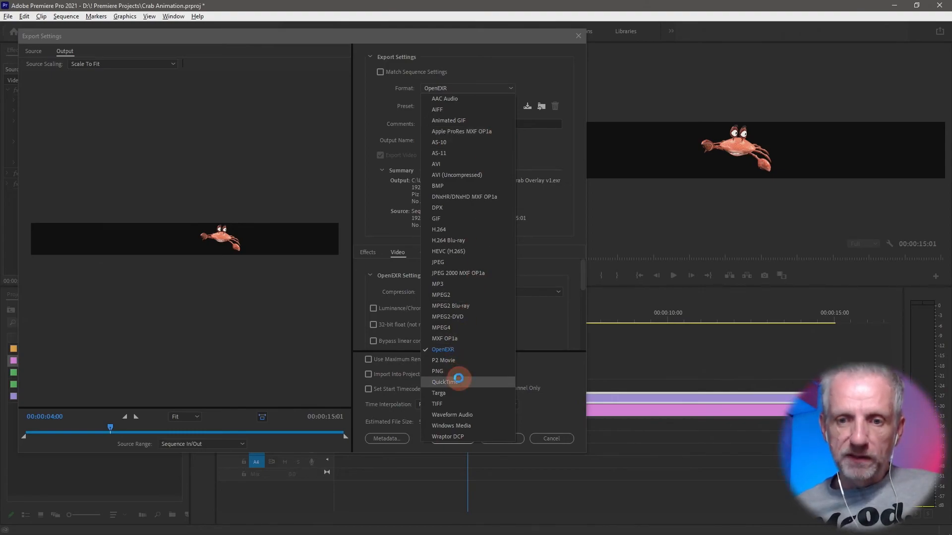
Step: Set the export format to QuickTime with the Apple ProRes 4444 XQ with alpha preset
left_click(500, 350)
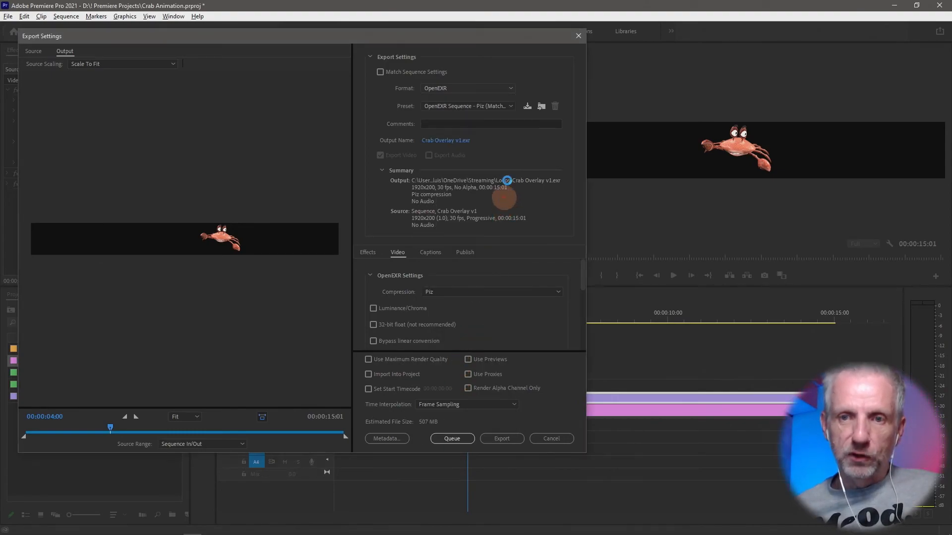
left_click(493, 106)
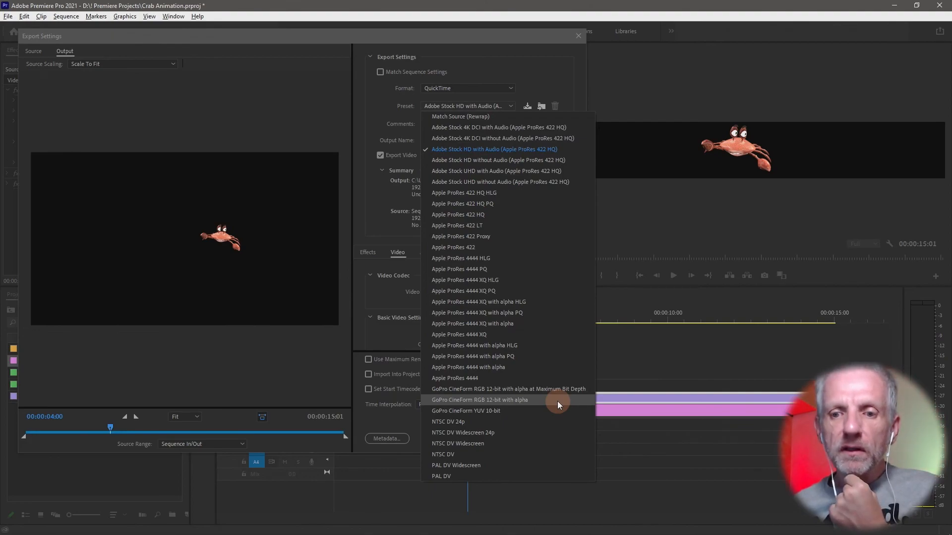
left_click(550, 325)
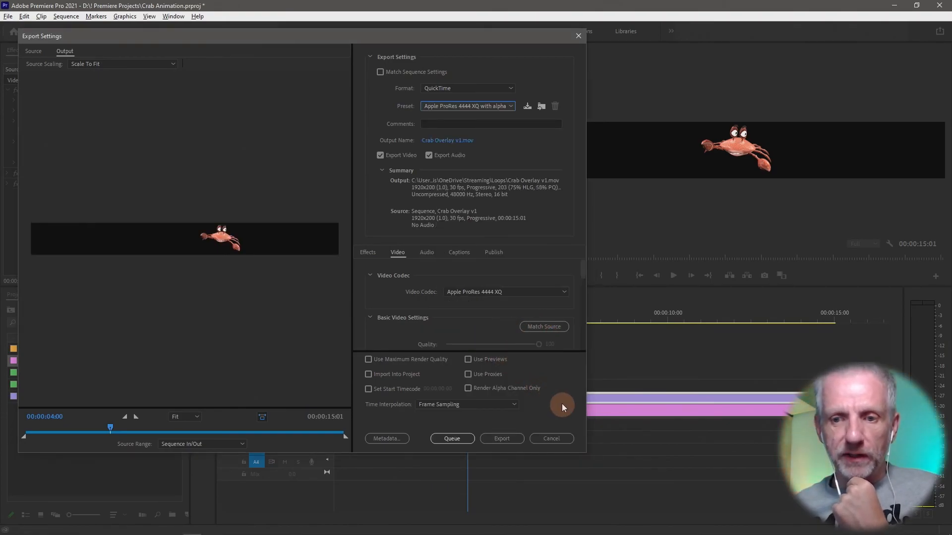
Step: Disable audio export for Crab Overlay v1.mov and export the sequence with the Apple ProRes 4444 XQ codec
mouse_move(584, 272)
left_mouse_down()
mouse_move(581, 355)
mouse_move(583, 266)
left_mouse_up()
left_click(429, 155)
left_click(430, 156)
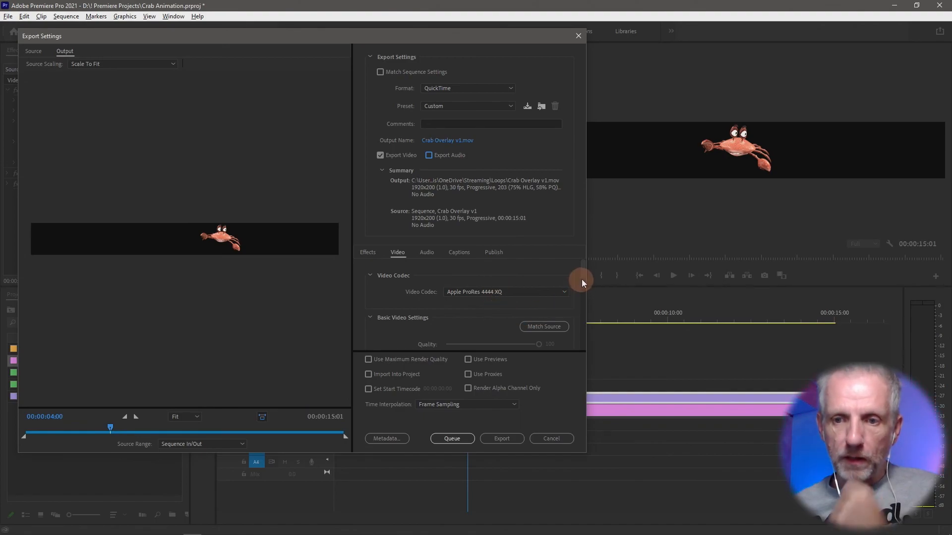
left_click(434, 438)
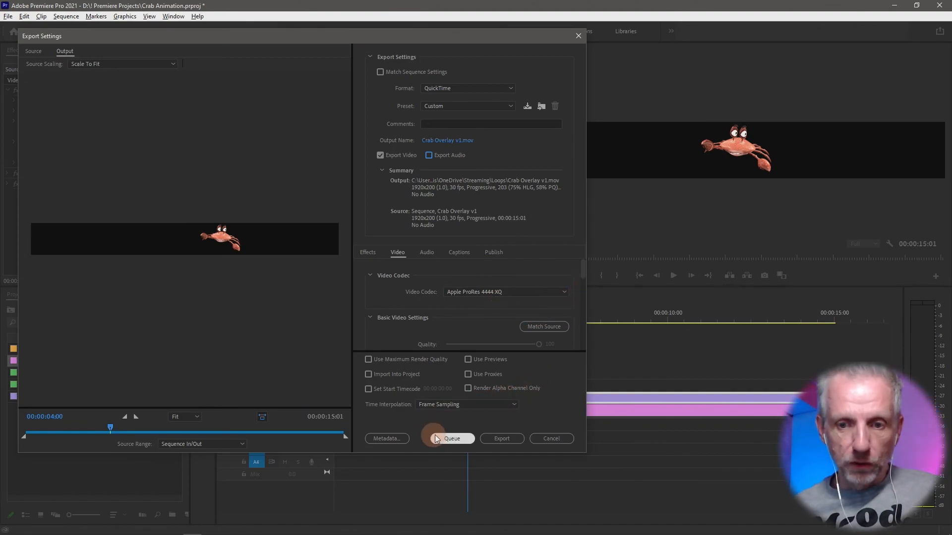
left_click(503, 441)
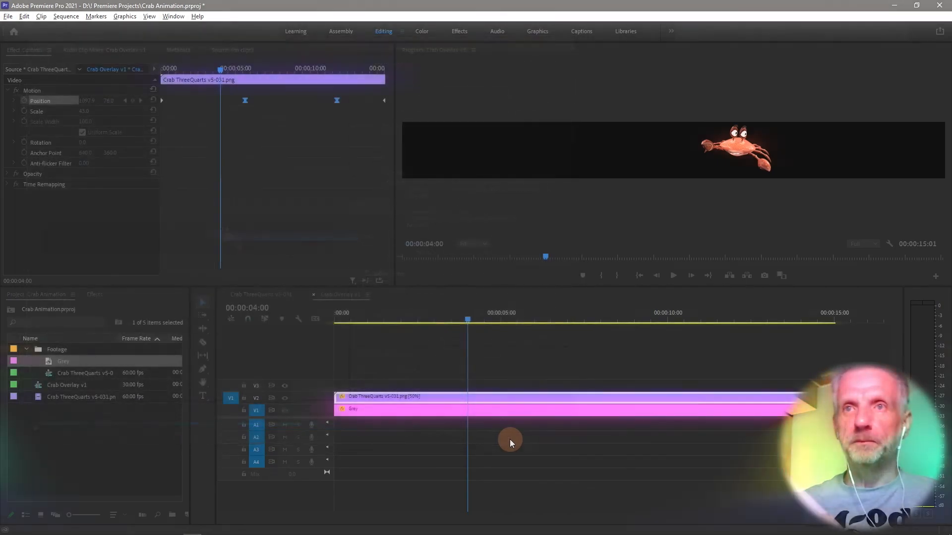
Step: Switch to File Explorer, locate the exported Crab Overlay v1.mov in the Streaming > Loops folder and cut the file
key("super")
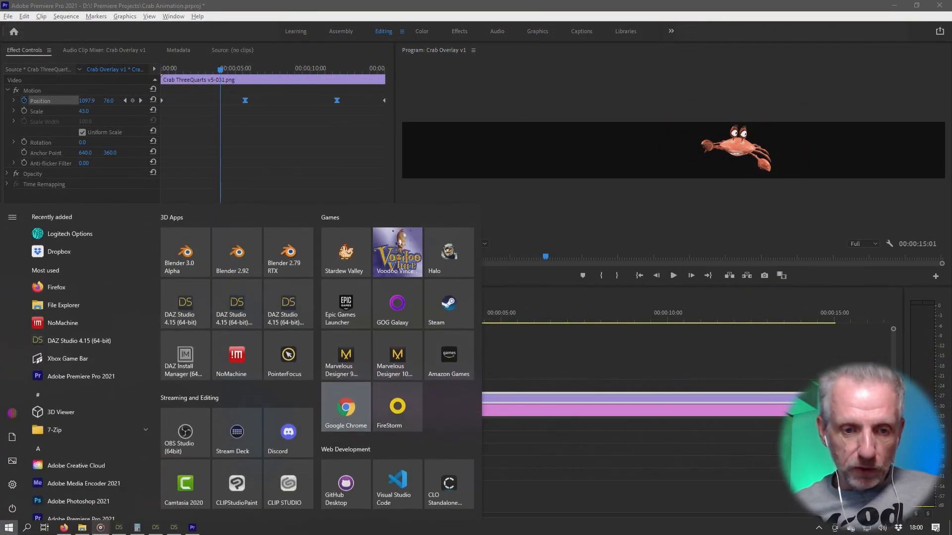
left_click(82, 529)
double_click(471, 183)
left_click(227, 190)
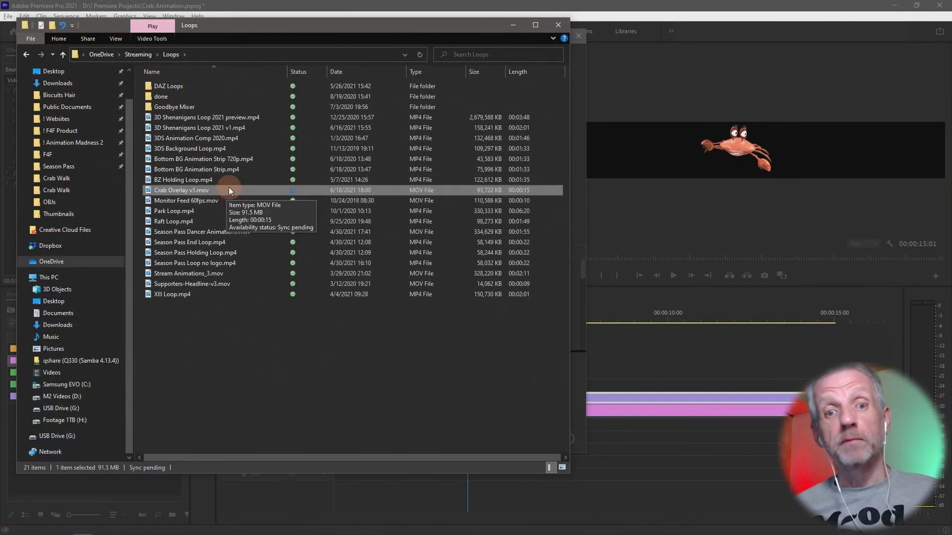
right_click(228, 190)
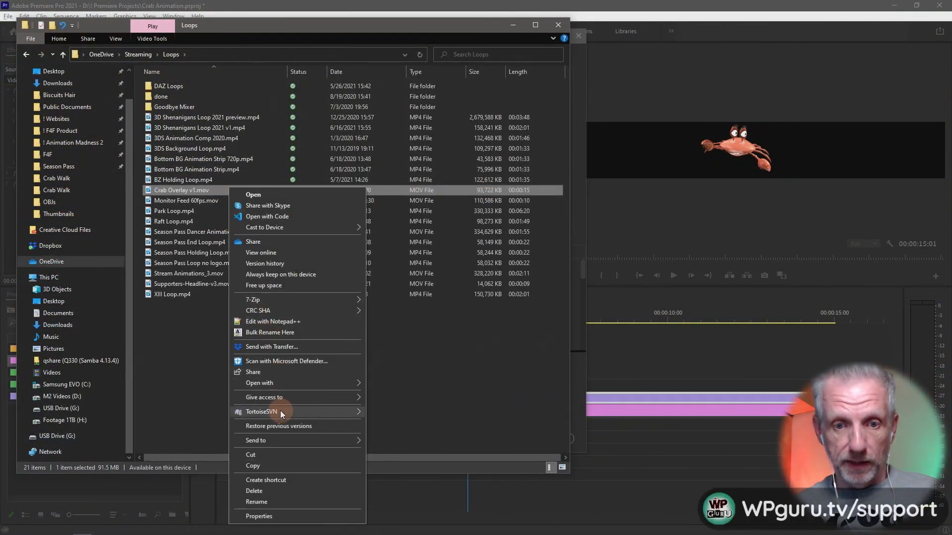
left_click(285, 455)
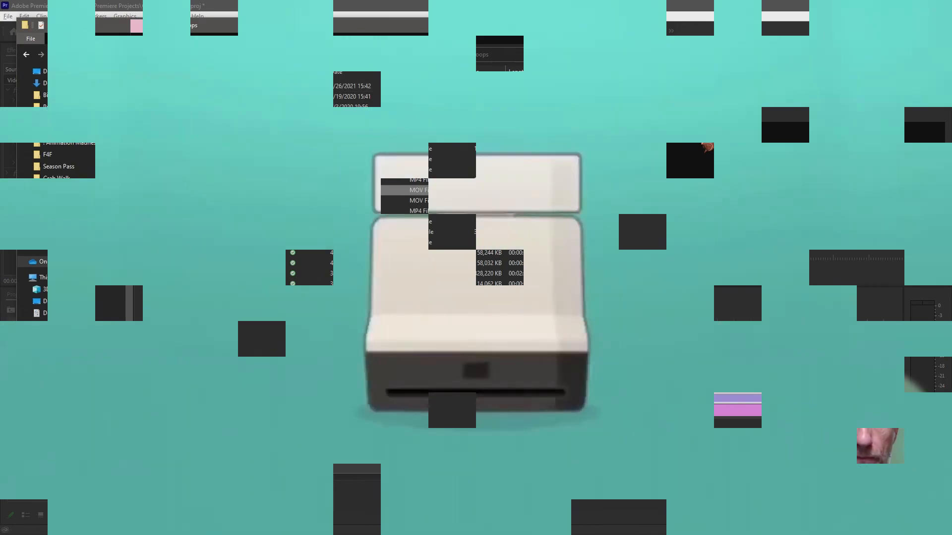